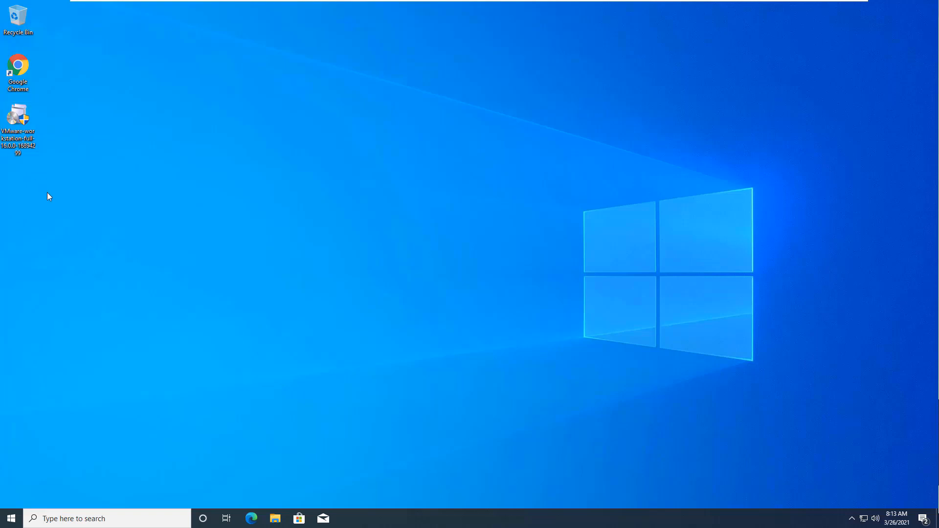
# Run the VMware Workstation 16 installer from the desktop, allow it to make changes, and accept the license agreement
pyautogui.moveTo(24, 152)
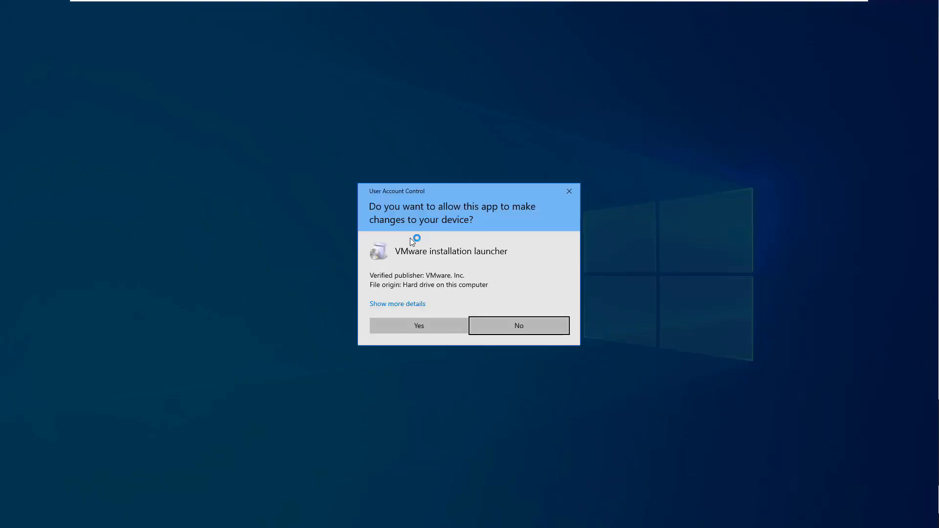
pyautogui.click(424, 323)
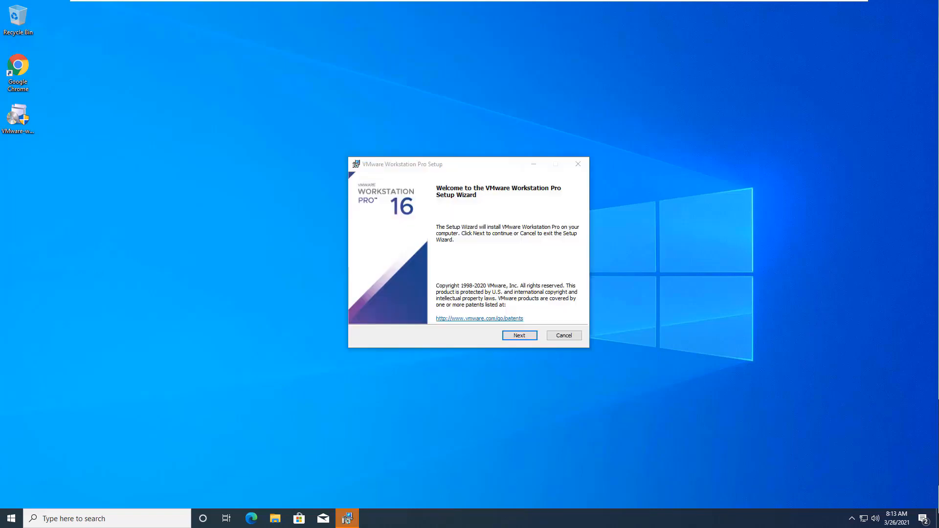
pyautogui.click(514, 336)
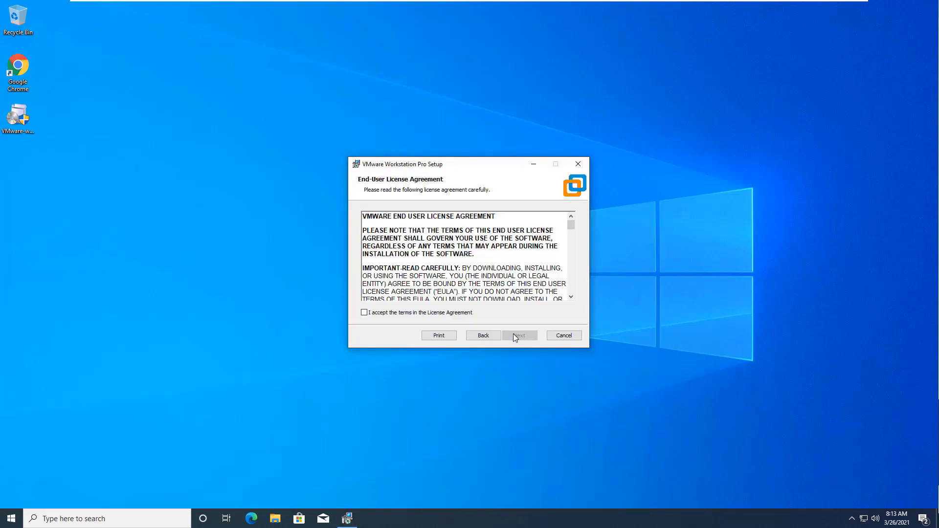
pyautogui.click(423, 315)
pyautogui.click(515, 338)
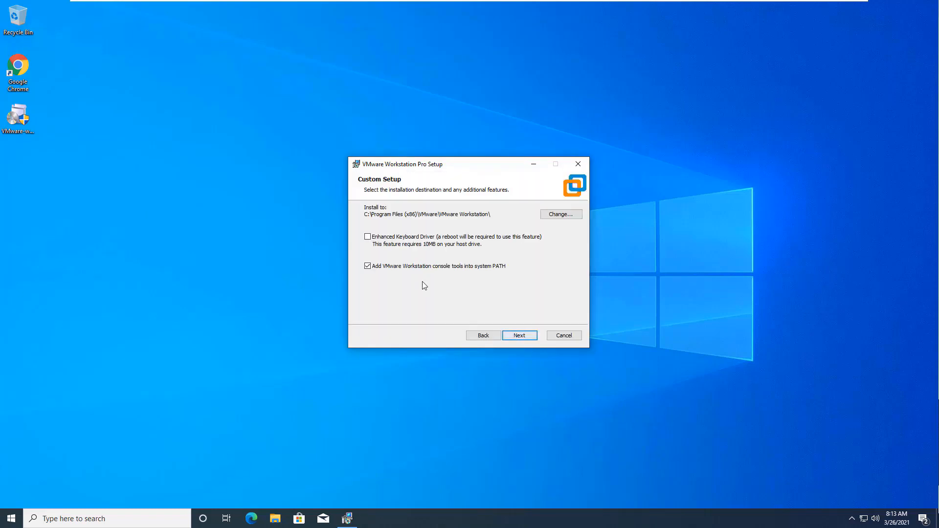
# Install VMware Workstation Pro in the default folder without joining the Customer Experience Improvement Program, and finish the setup wizard
pyautogui.click(533, 335)
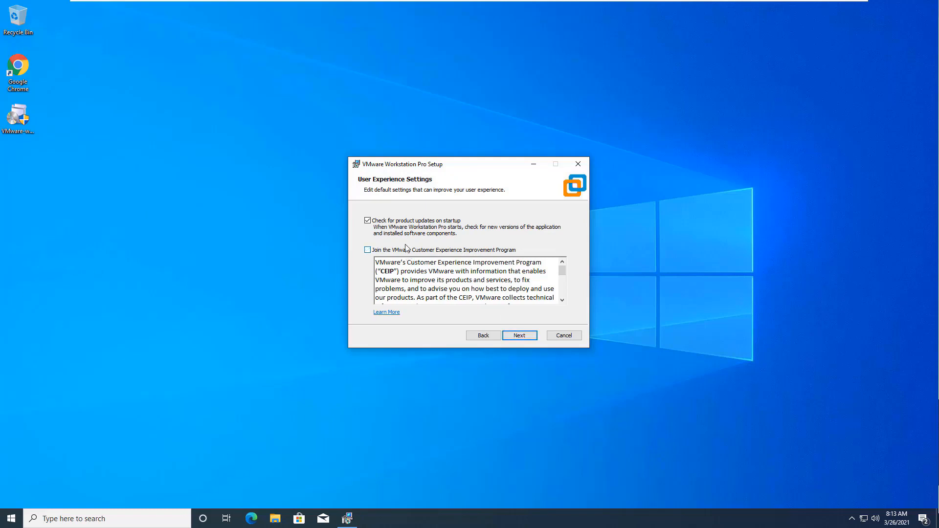
pyautogui.click(517, 337)
pyautogui.click(516, 336)
pyautogui.click(515, 336)
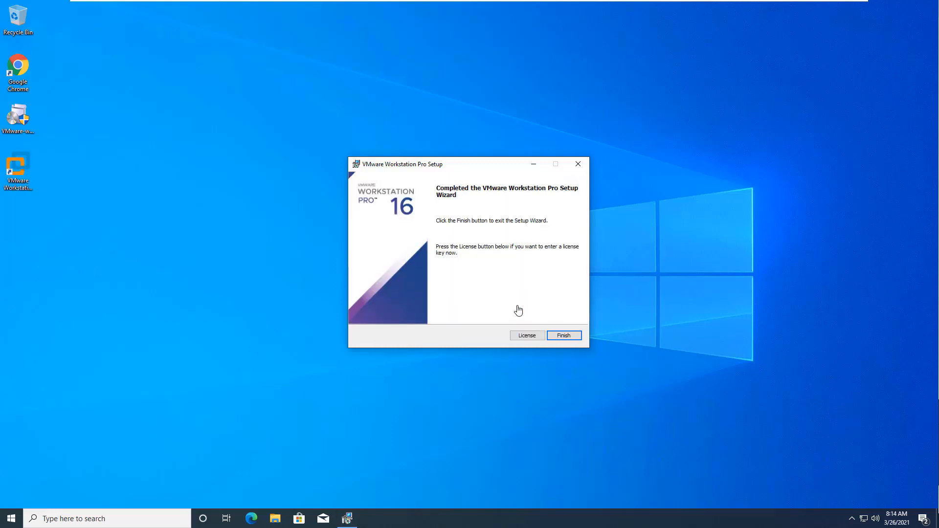
pyautogui.click(564, 335)
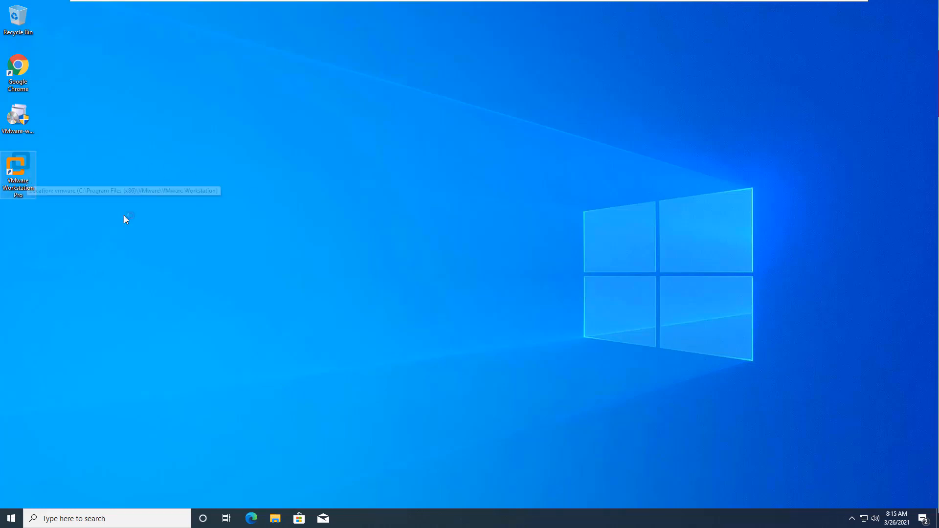
# Start VMware Workstation with the 30-day trial option, grant administrator permission, and close the program
pyautogui.click(376, 278)
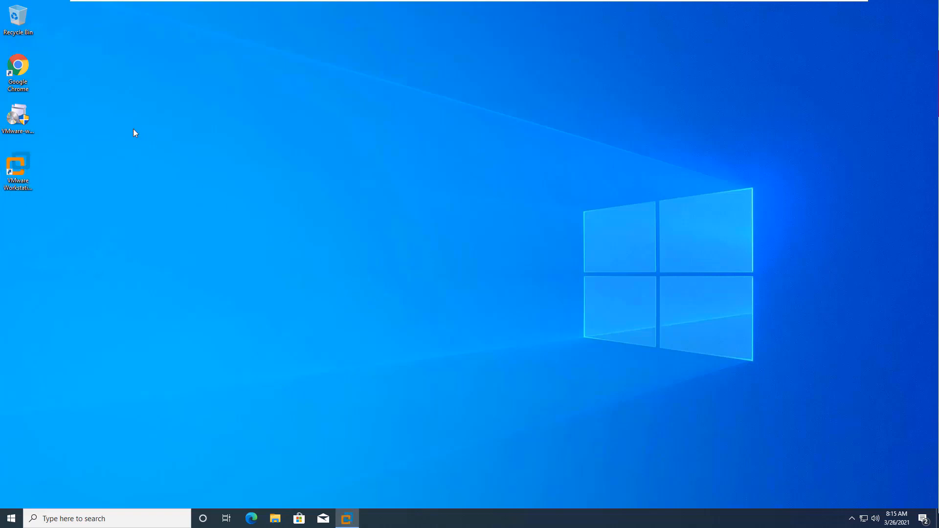
pyautogui.click(451, 278)
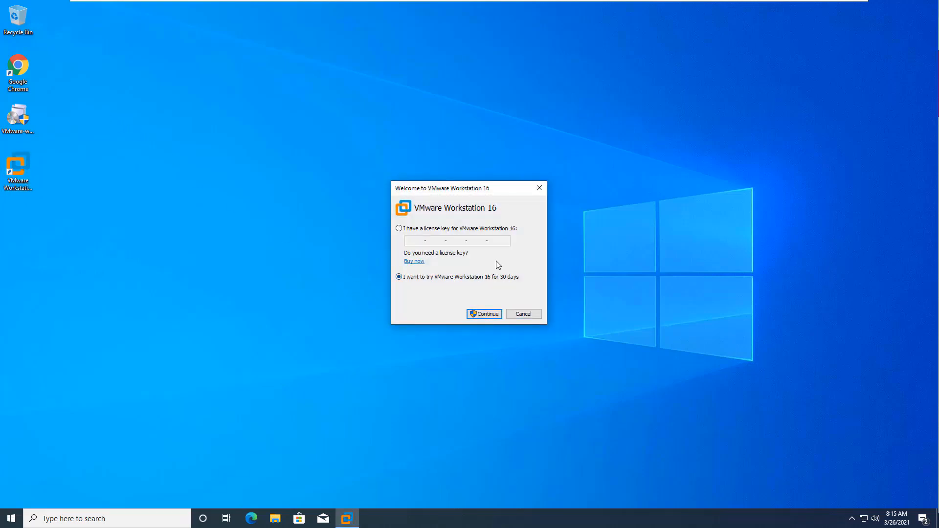
pyautogui.click(493, 314)
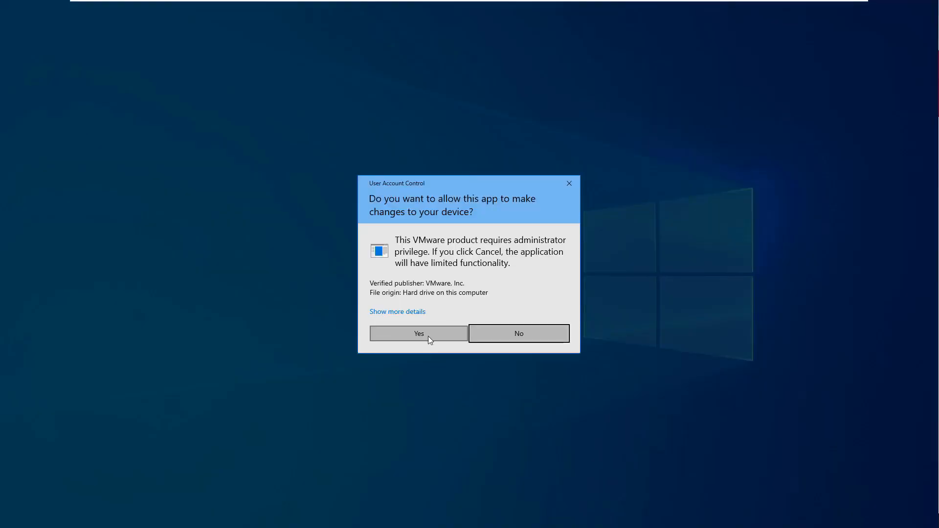
pyautogui.click(429, 337)
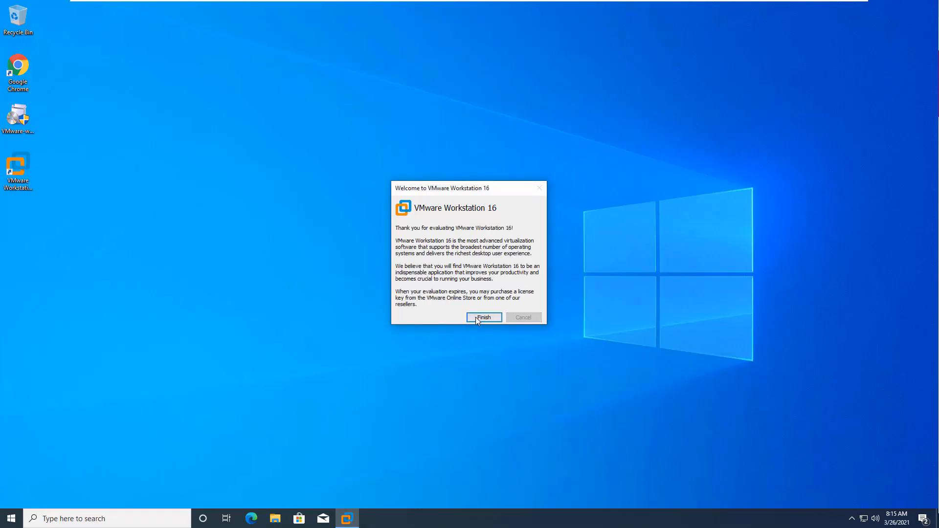
pyautogui.click(484, 317)
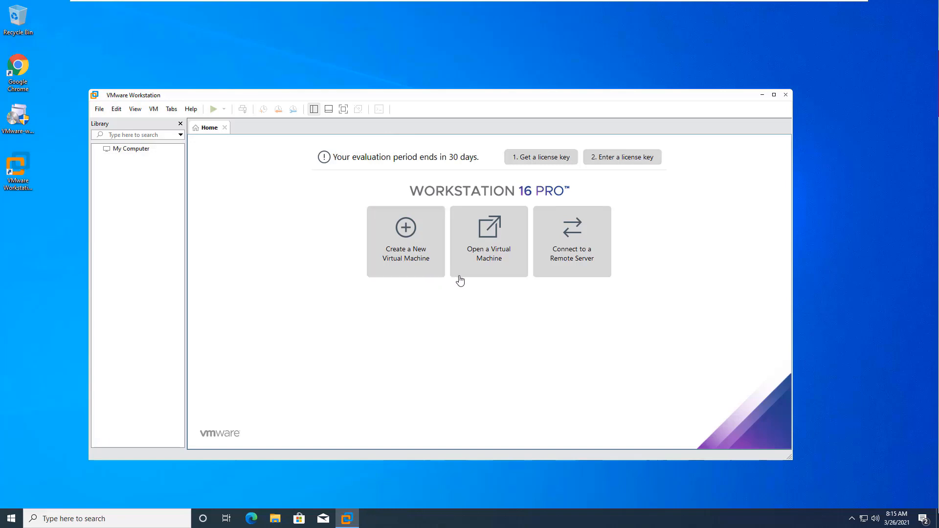
pyautogui.click(785, 95)
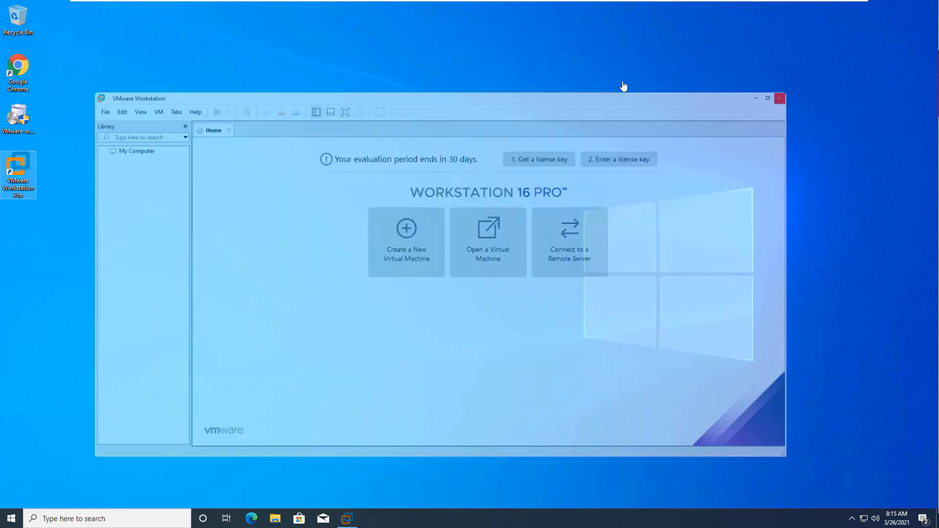
# Open Google Chrome, search for "offensive security kali", and open the Kali Linux Custom Image Downloads result
pyautogui.doubleClick(15, 78)
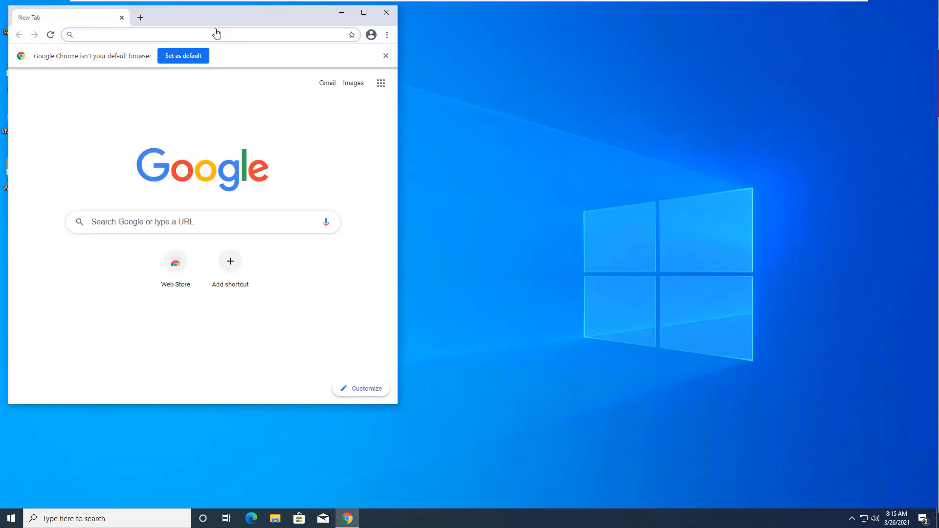
pyautogui.moveTo(247, 26); pyautogui.dragTo(406, 72)
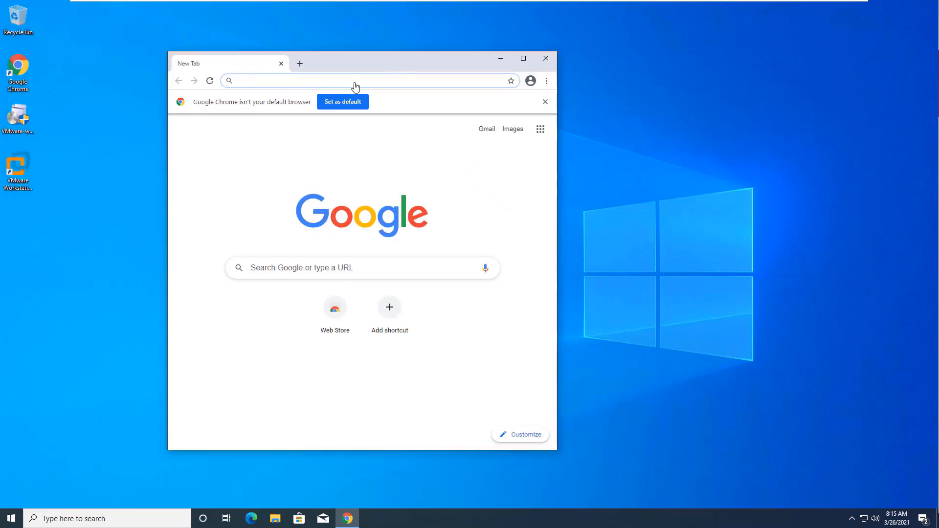
pyautogui.write('offensi')
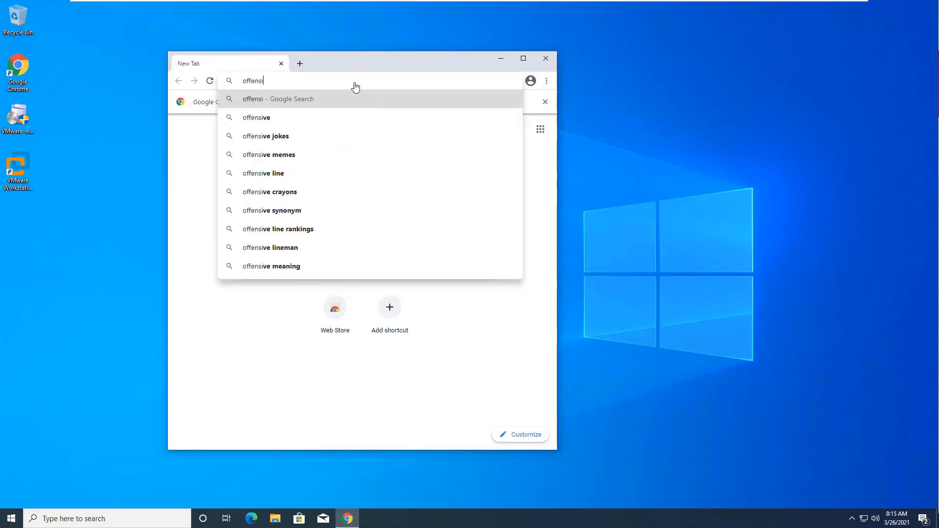
pyautogui.write('ve security')
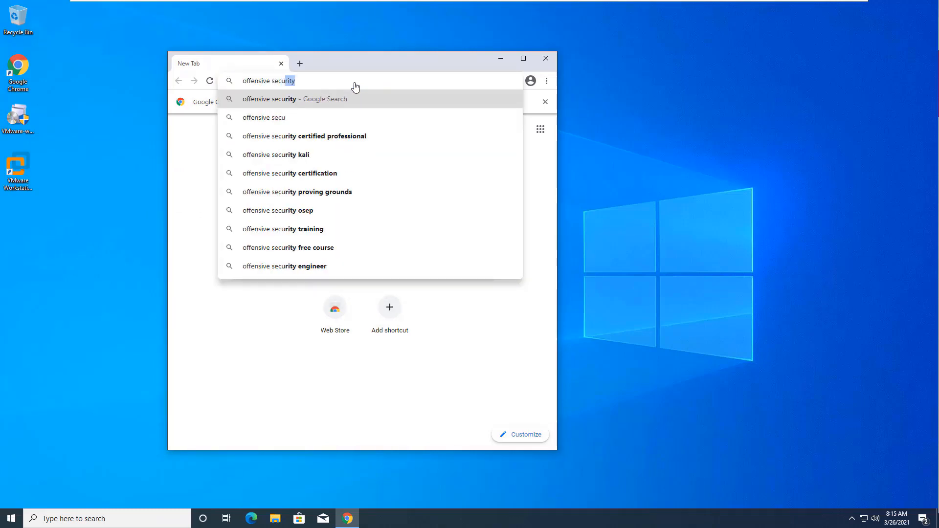
pyautogui.write(' kali')
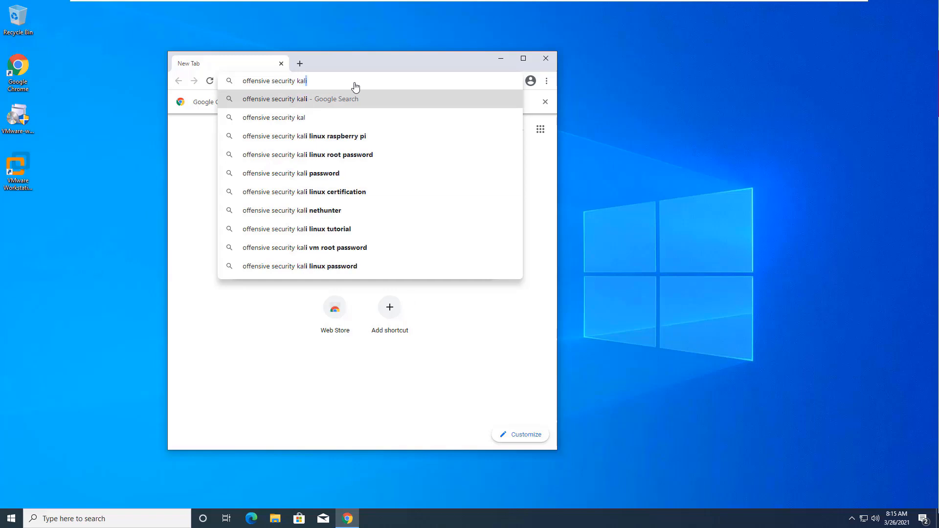
pyautogui.press('Return')
pyautogui.click(357, 194)
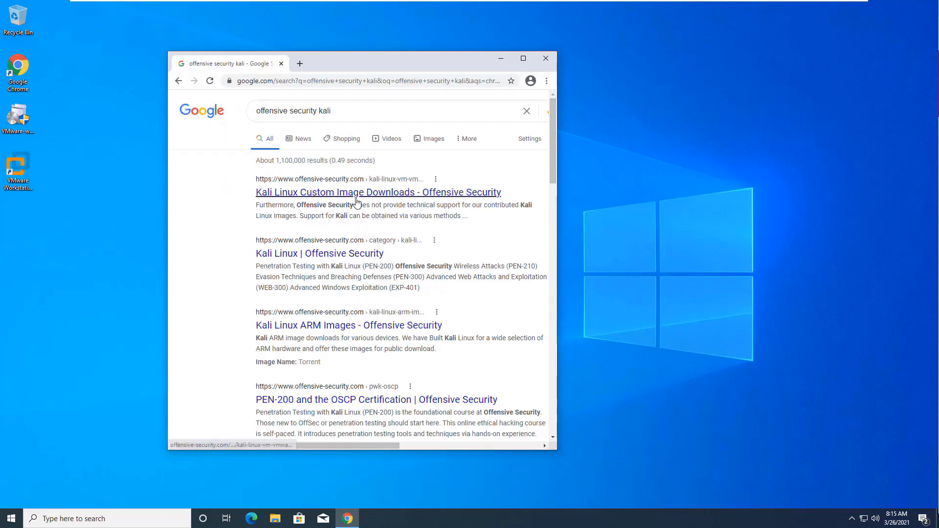
# Maximize the browser and download the Kali Linux VMware 64-Bit (7z) image, version 2021.1
pyautogui.click(523, 59)
pyautogui.scroll(-1, 268, 362)
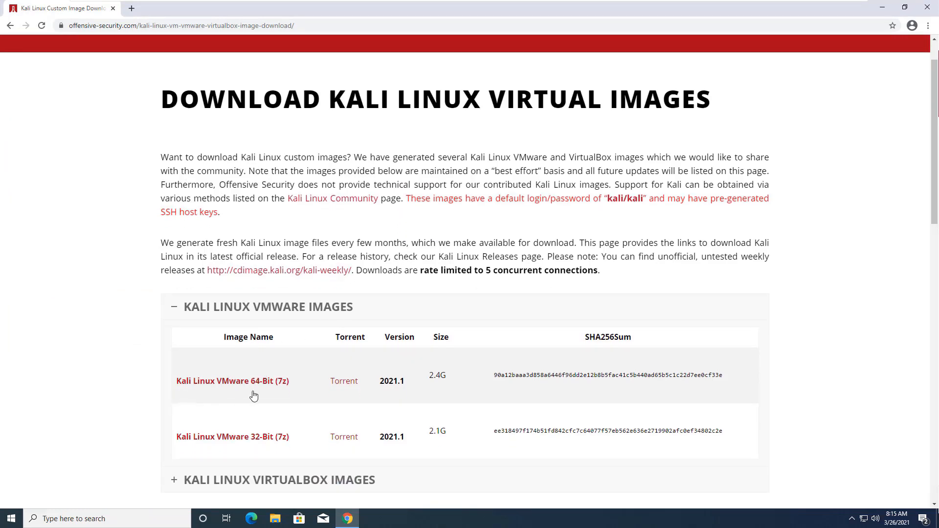
pyautogui.doubleClick(390, 386)
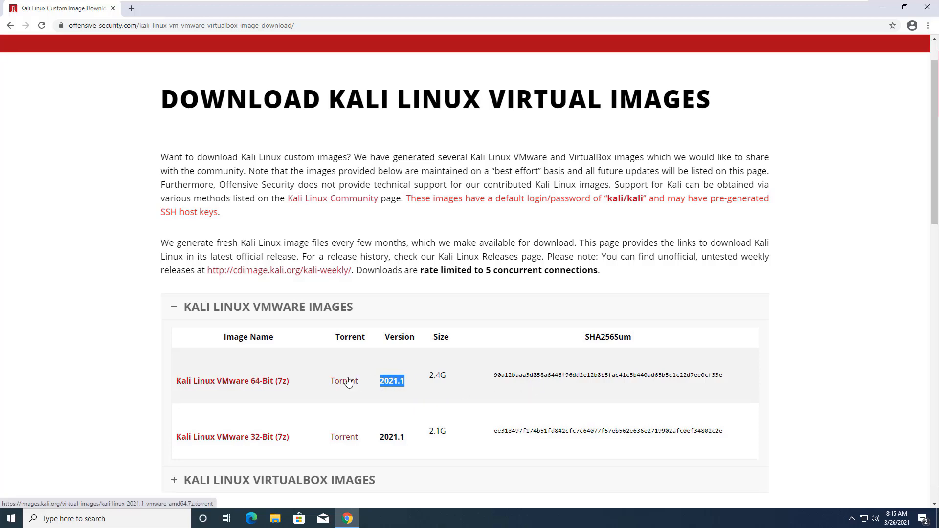
pyautogui.click(279, 382)
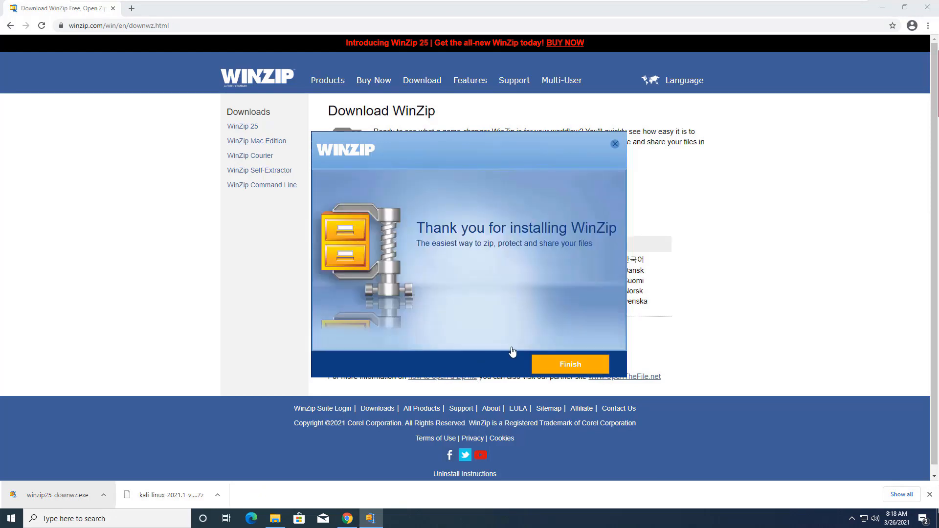
# Finish the WinZip installation and choose to use the evaluation version
pyautogui.click(556, 363)
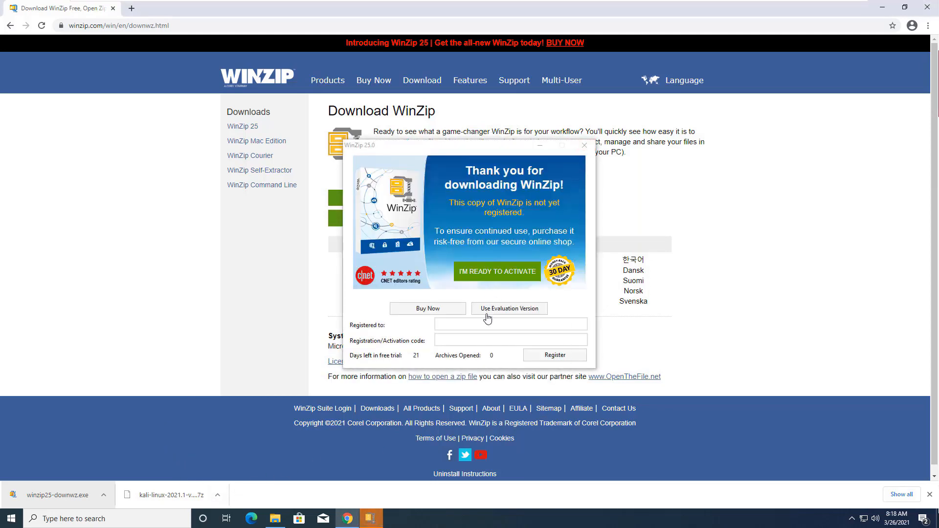
pyautogui.click(493, 309)
pyautogui.click(494, 309)
# Show the downloaded Kali Linux archive in its folder and close the WinZip welcome screen and empty archive window
pyautogui.click(217, 495)
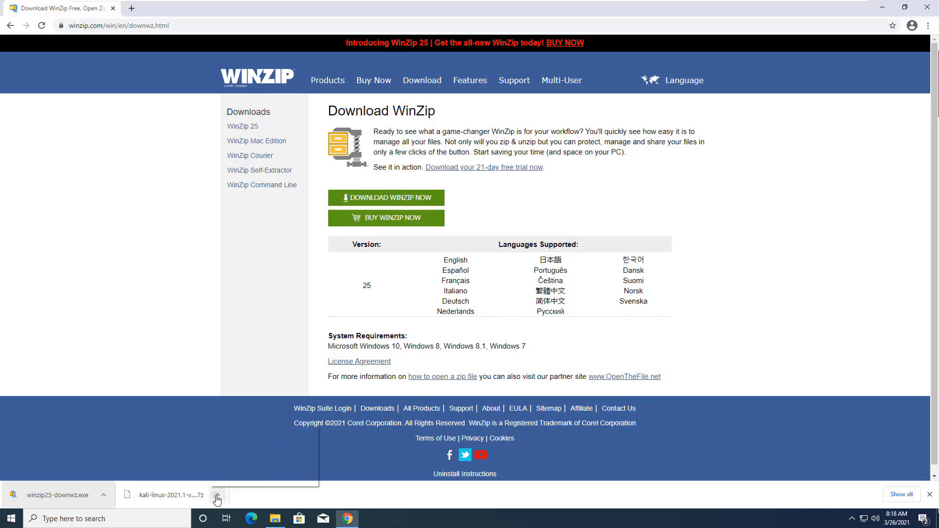
pyautogui.click(237, 464)
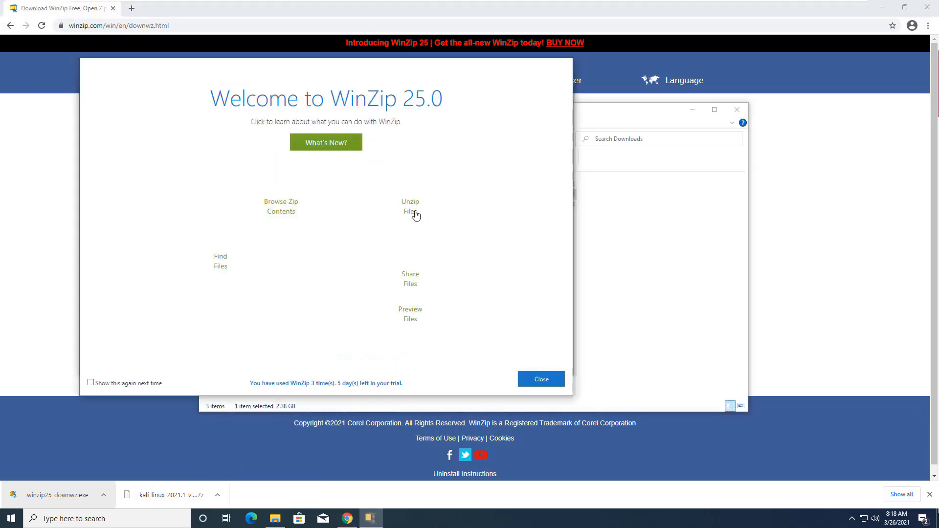
pyautogui.click(539, 381)
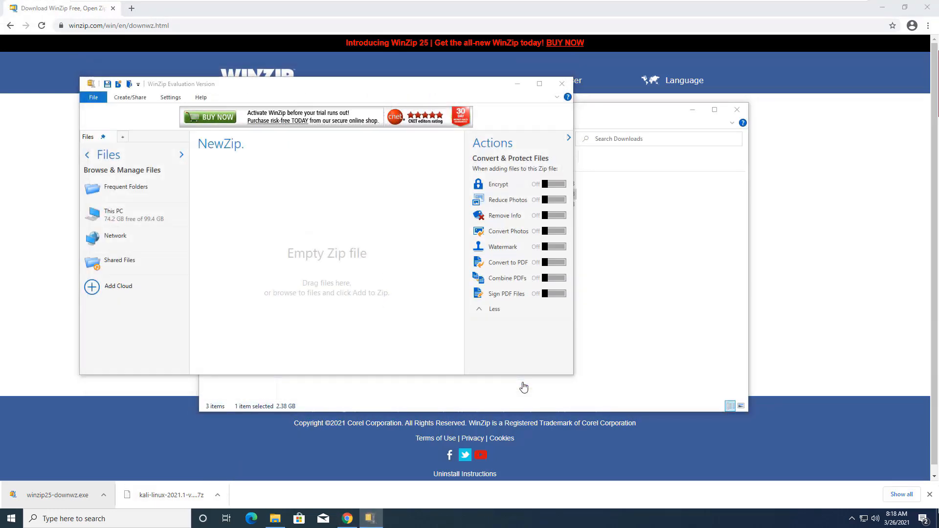
pyautogui.click(563, 83)
pyautogui.click(416, 240)
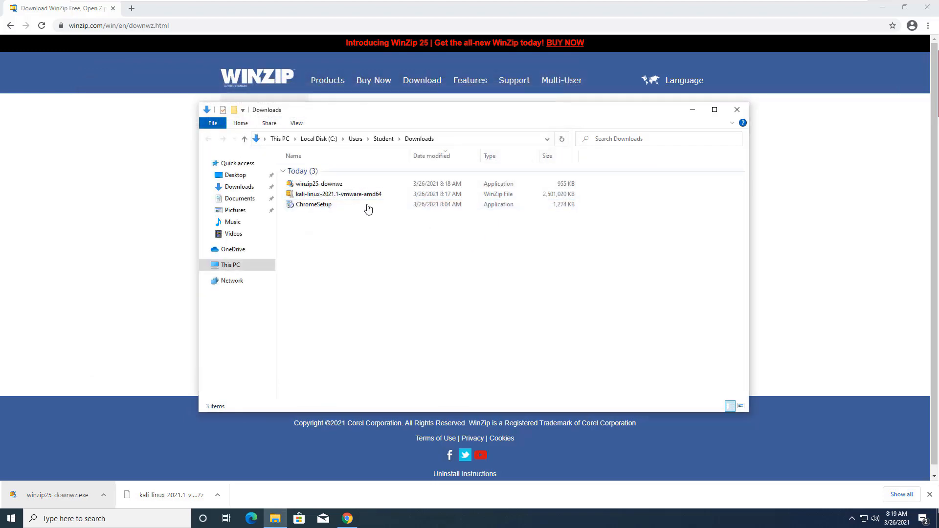
# Close the WinZip Learning Center page and the Chrome window, keeping the Downloads folder open
pyautogui.rightClick(361, 195)
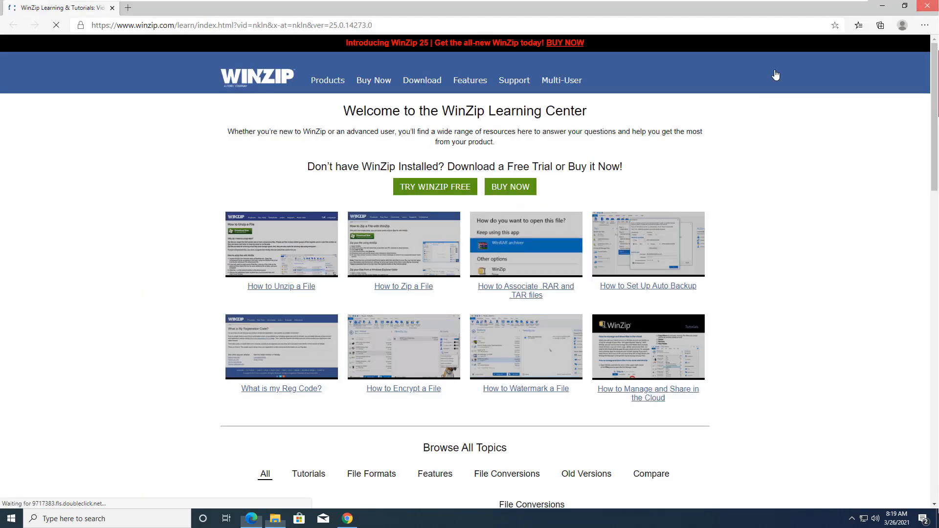
pyautogui.click(924, 6)
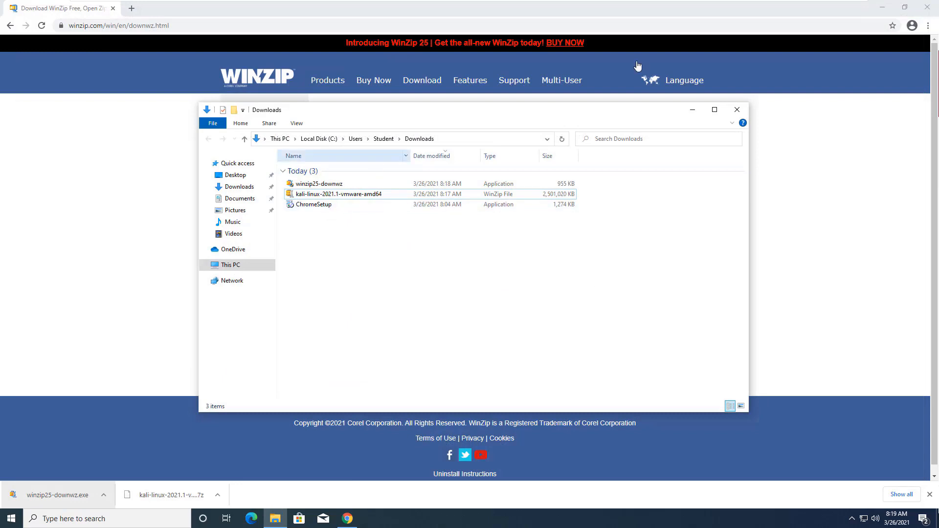
pyautogui.click(936, 5)
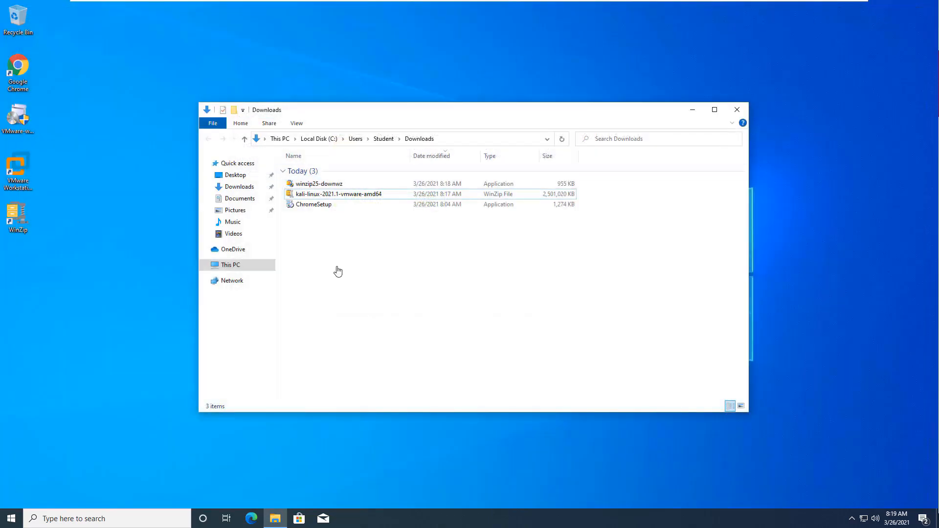
# Unzip kali-linux-2021.1-vmware-amd64 into Downloads with the WinZip evaluation version, and return to the Downloads folder
pyautogui.rightClick(328, 195)
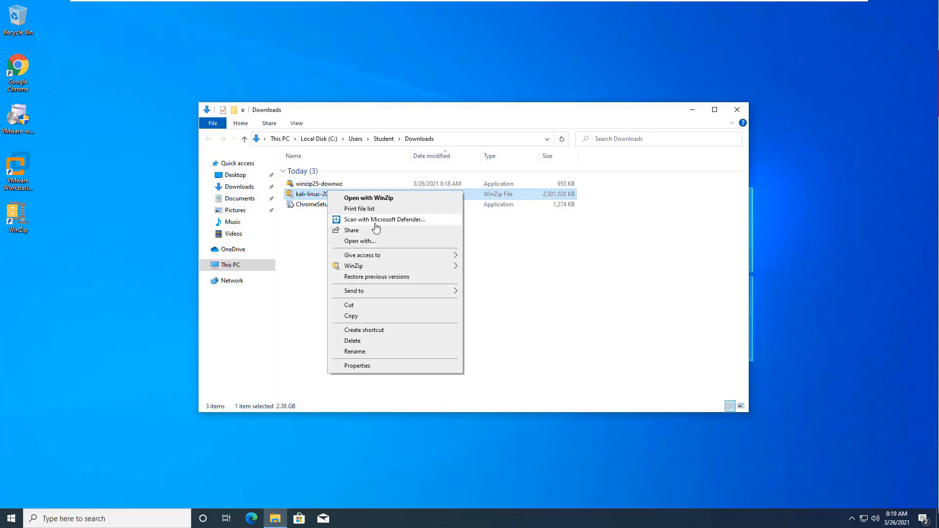
pyautogui.doubleClick(299, 196)
pyautogui.click(500, 270)
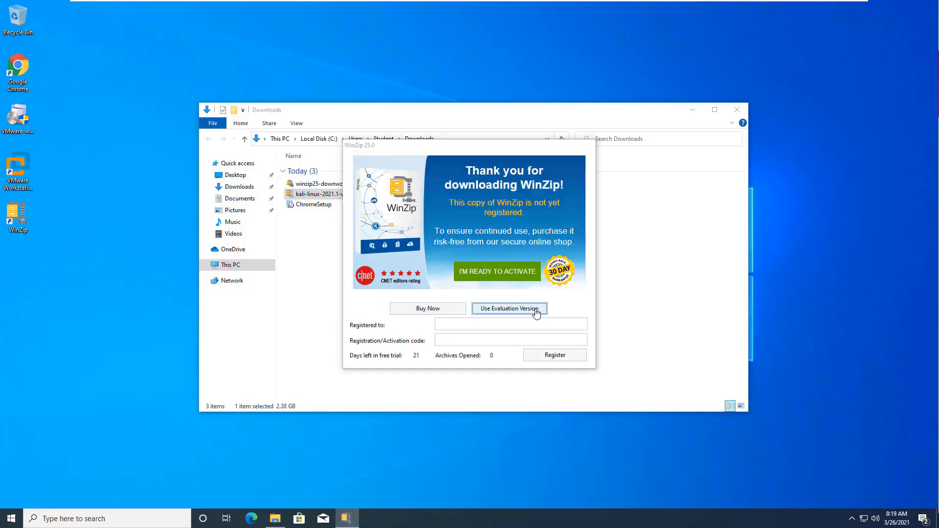
pyautogui.click(537, 312)
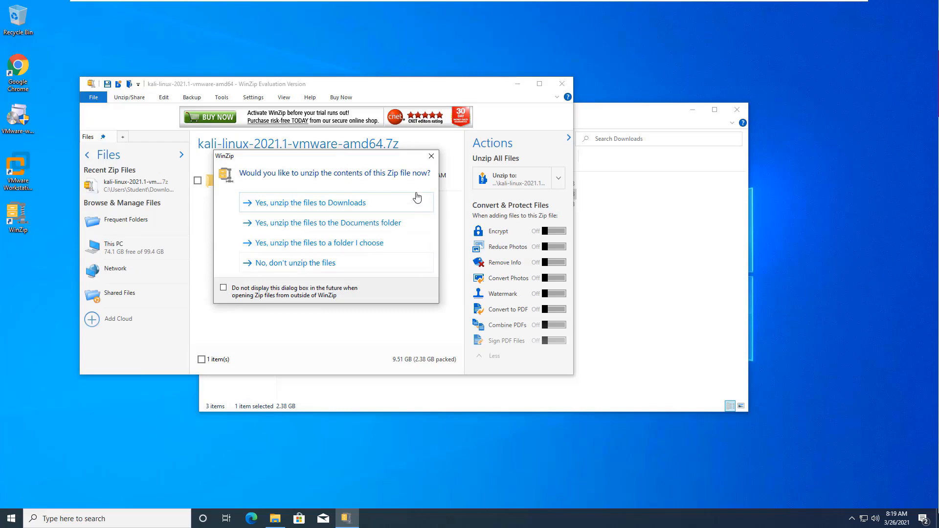
pyautogui.click(296, 205)
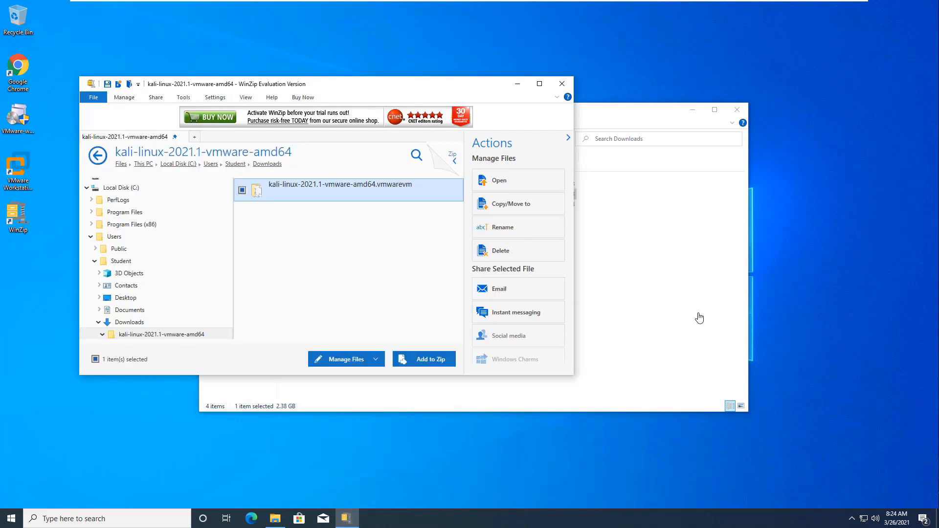
pyautogui.click(667, 266)
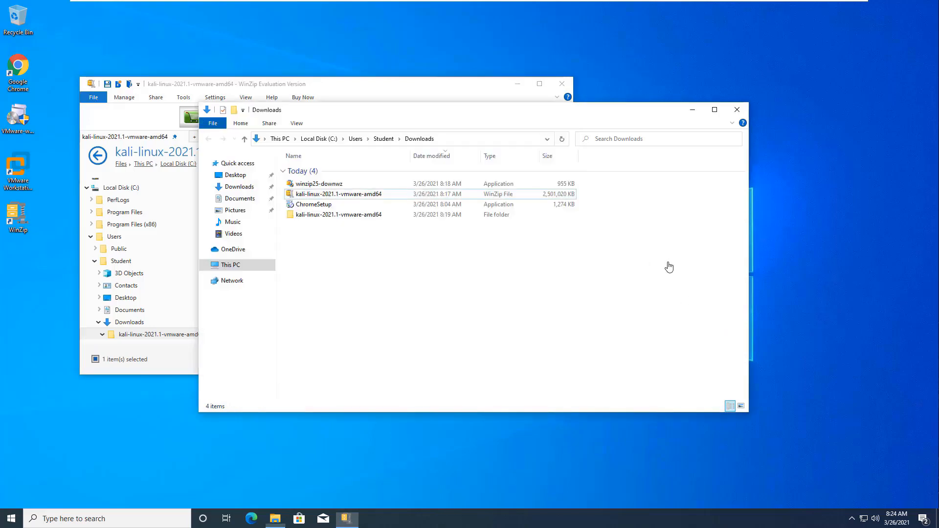
# Examine the contents of the extracted kali-linux-2021.1-vmware-amd64.vmwarevm folder and return to its parent folder
pyautogui.doubleClick(375, 216)
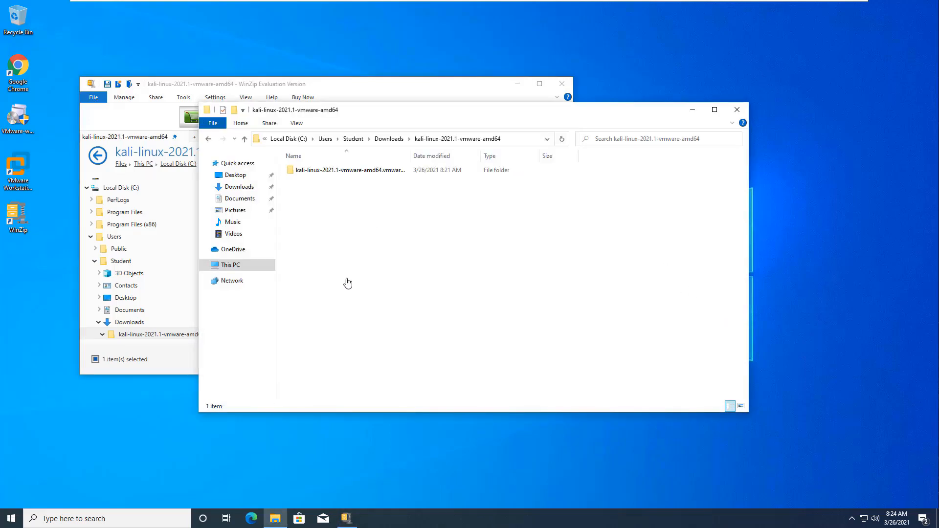
pyautogui.doubleClick(348, 171)
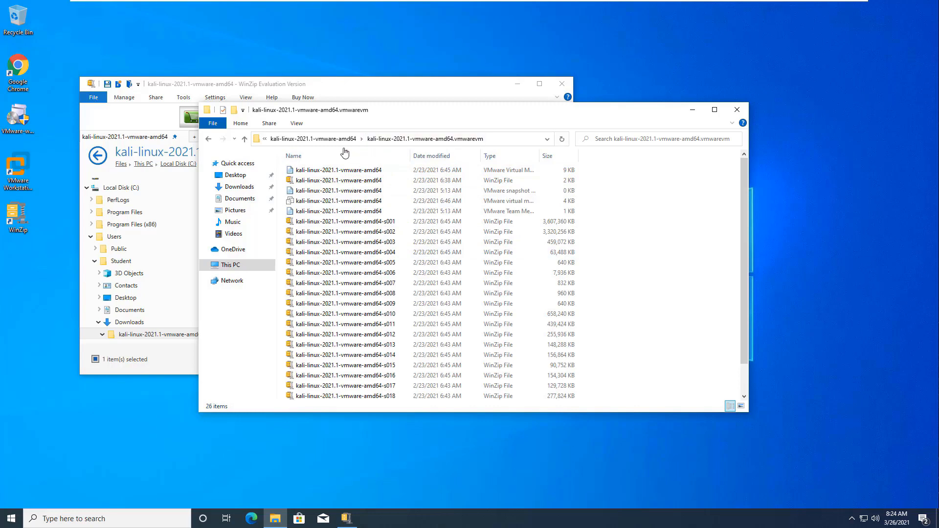
pyautogui.scroll(-1, 401, 227)
pyautogui.hotkey('alt', 'Left')
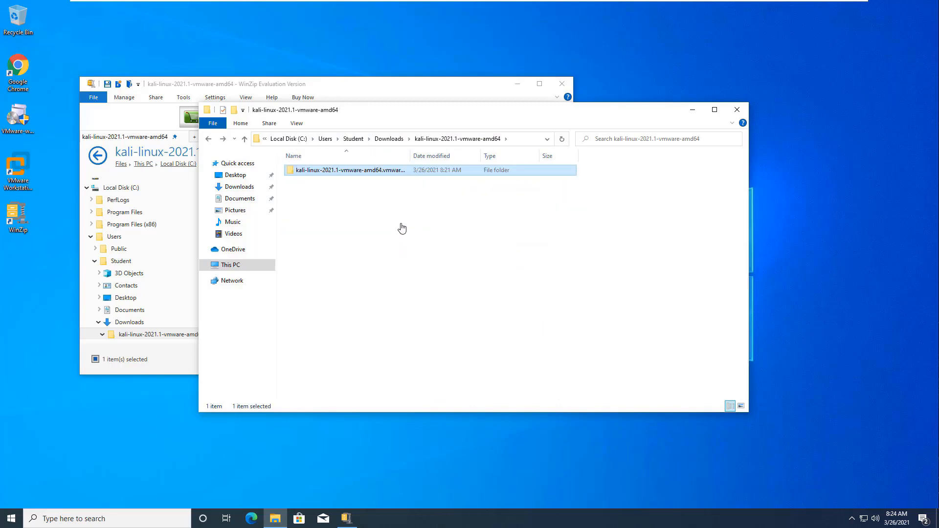
# Open Local Disk (C:) in a second File Explorer window and move it clear of the extracted Kali folder
pyautogui.press('super+e')
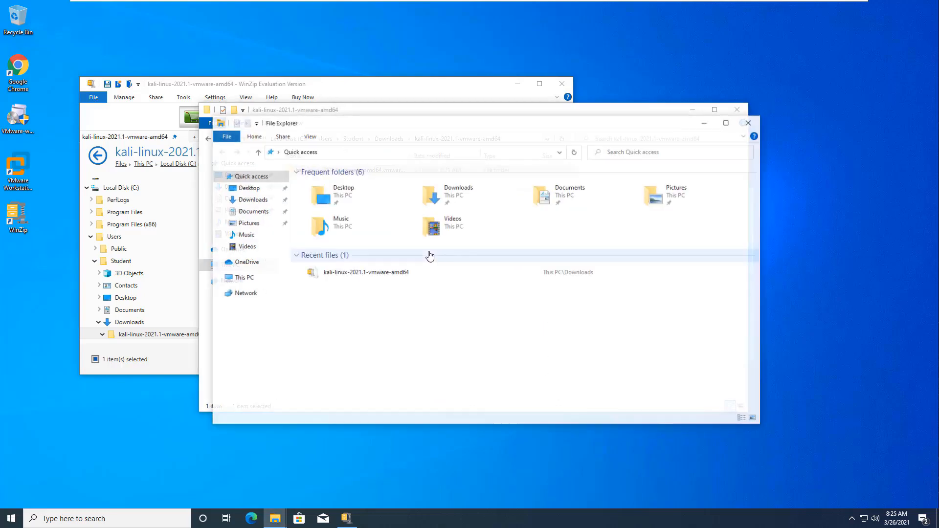
pyautogui.click(244, 279)
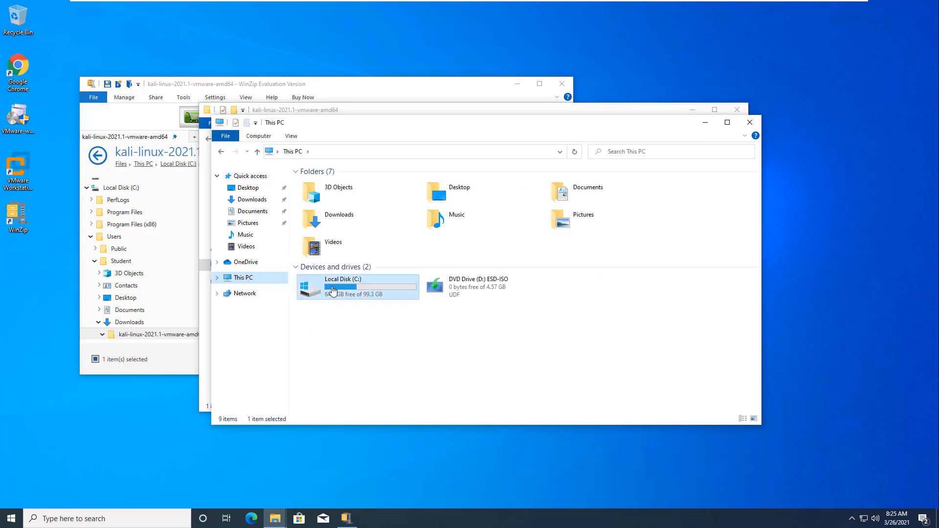
pyautogui.doubleClick(382, 287)
pyautogui.moveTo(522, 125); pyautogui.dragTo(714, 50)
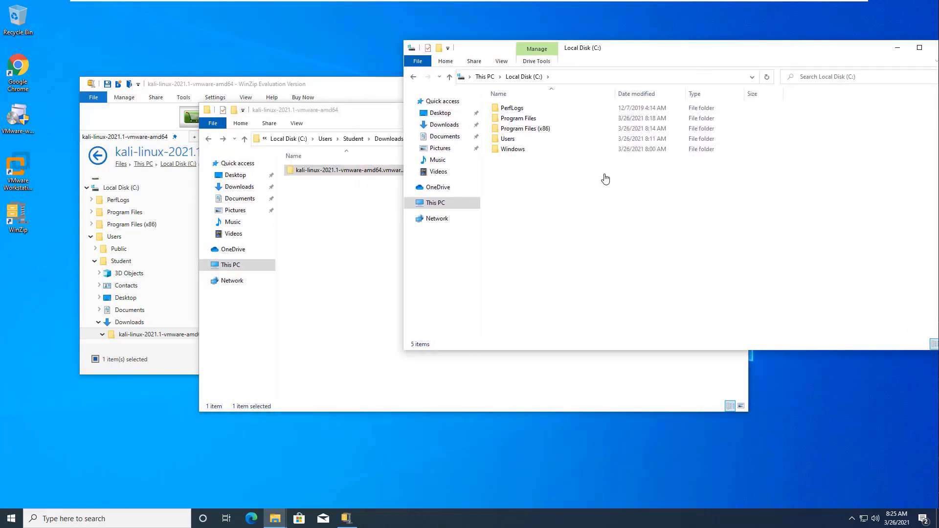
# Create a folder named VMs on Local Disk (C:) and open it
pyautogui.rightClick(524, 172)
pyautogui.moveTo(551, 263)
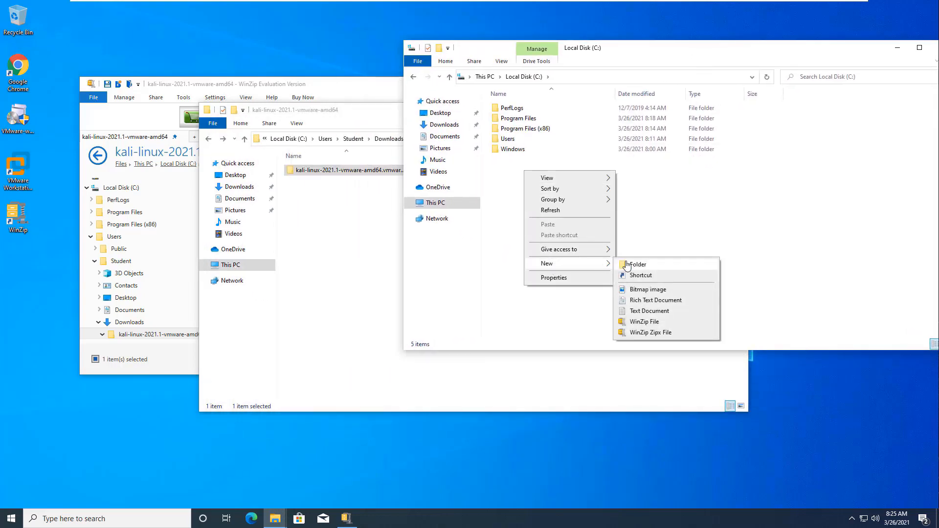
pyautogui.click(650, 263)
pyautogui.write('VM')
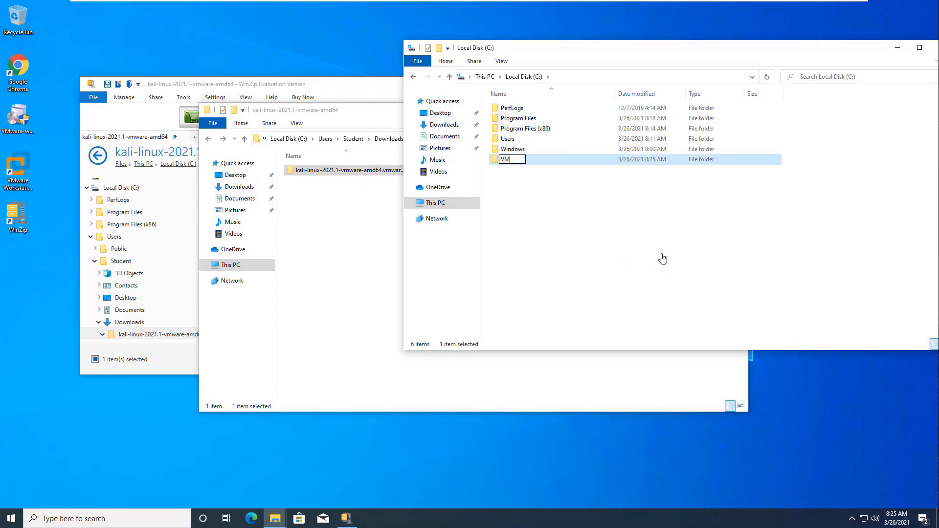
pyautogui.press('Return')
pyautogui.press('Return')
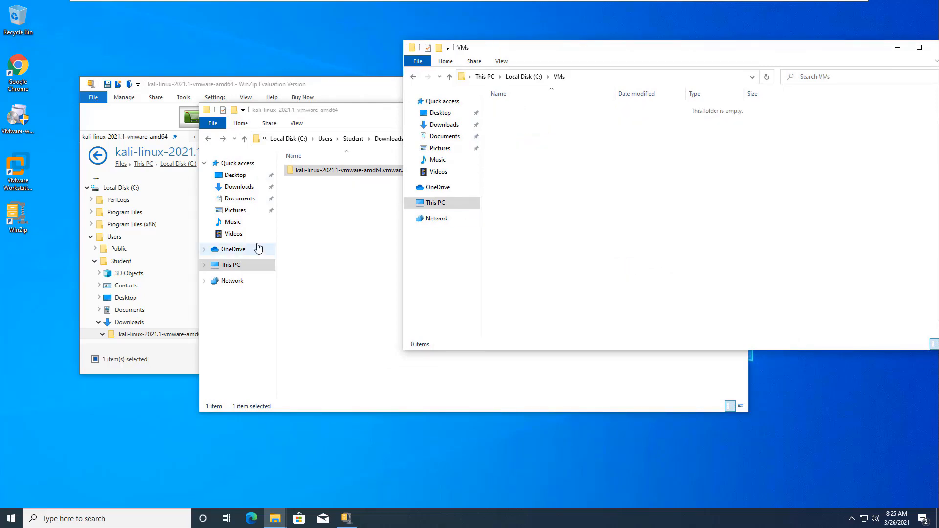
# Move the kali-linux-2021.1-vmware-amd64.vmwarevm folder from the extracted download into C:\VMs
pyautogui.click(328, 235)
pyautogui.doubleClick(377, 171)
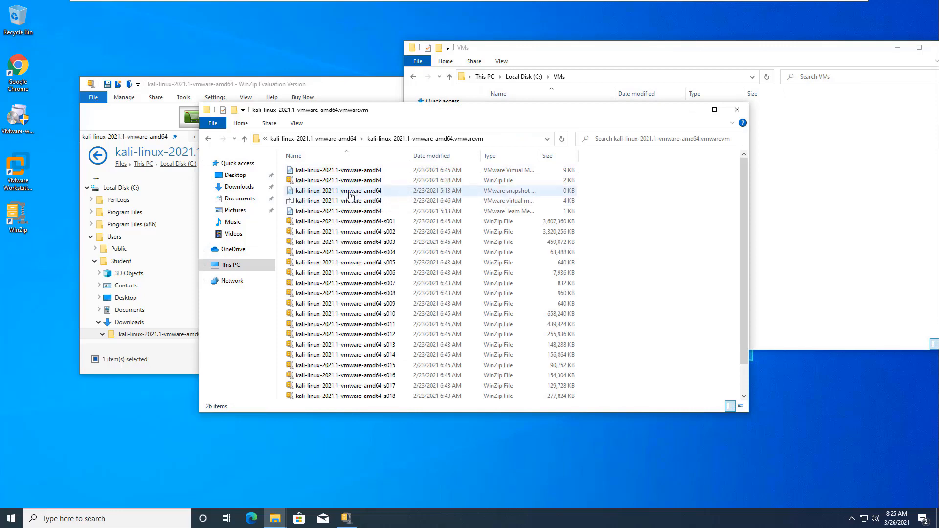
pyautogui.press('BackSpace')
pyautogui.moveTo(336, 175); pyautogui.dragTo(825, 220)
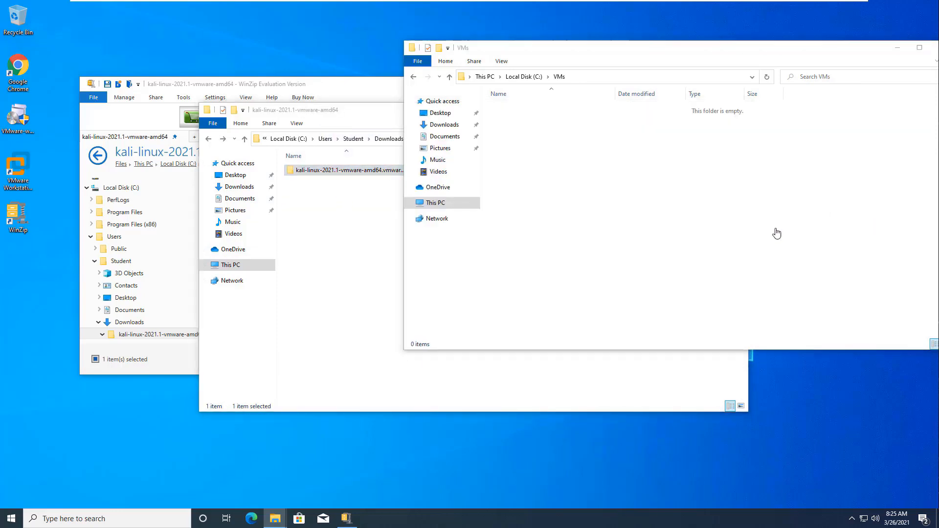
# Rename the moved Kali folder in C:\VMs as Kali-2021.1
pyautogui.click(539, 110)
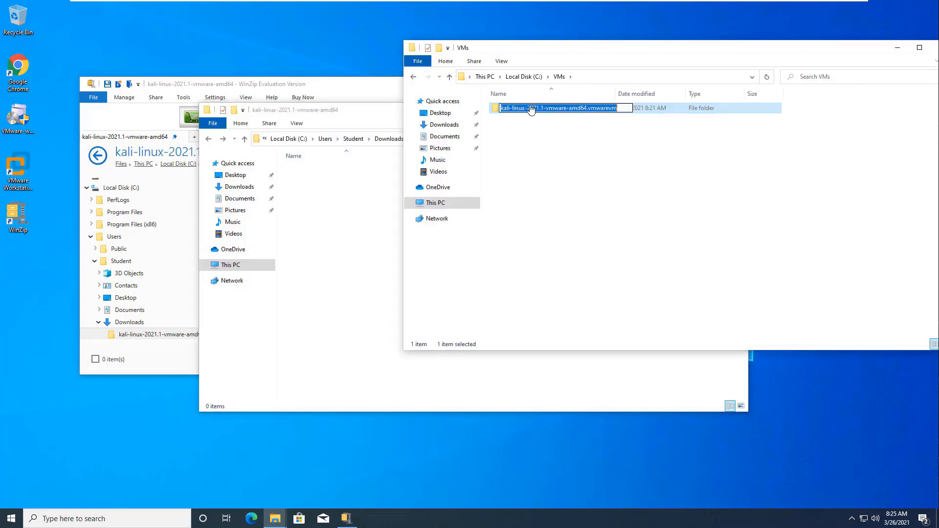
pyautogui.write('Kali-2021.1')
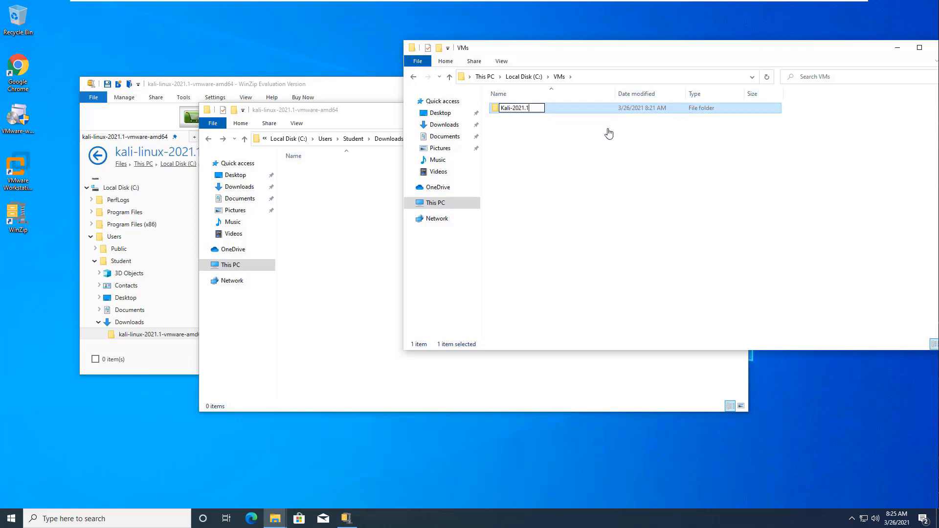
pyautogui.click(614, 181)
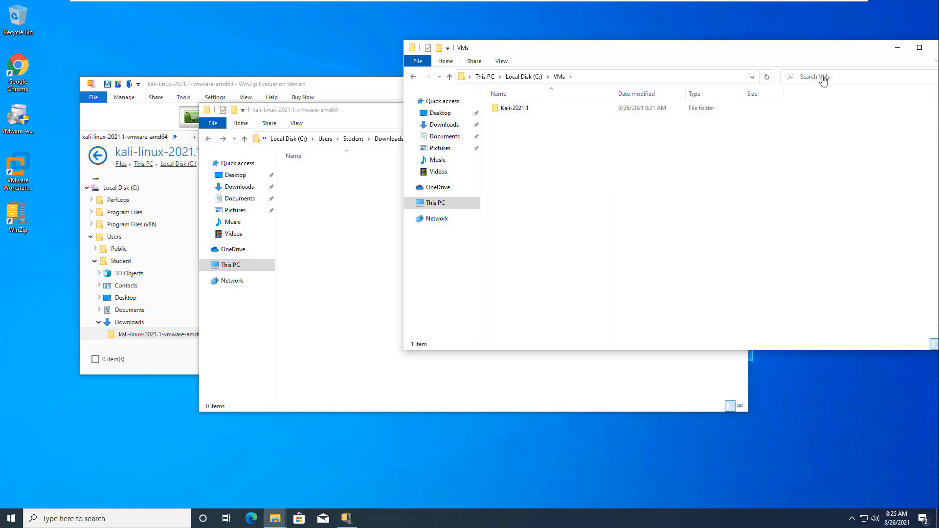
# Close the VMs folder window, the empty Kali download folder and the WinZip window
pyautogui.moveTo(822, 56); pyautogui.dragTo(648, 82)
pyautogui.click(767, 75)
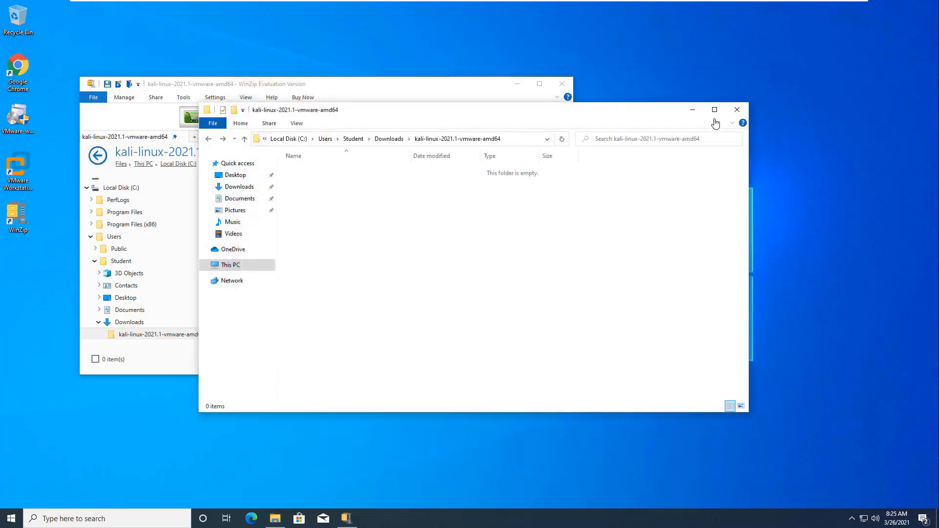
pyautogui.click(734, 116)
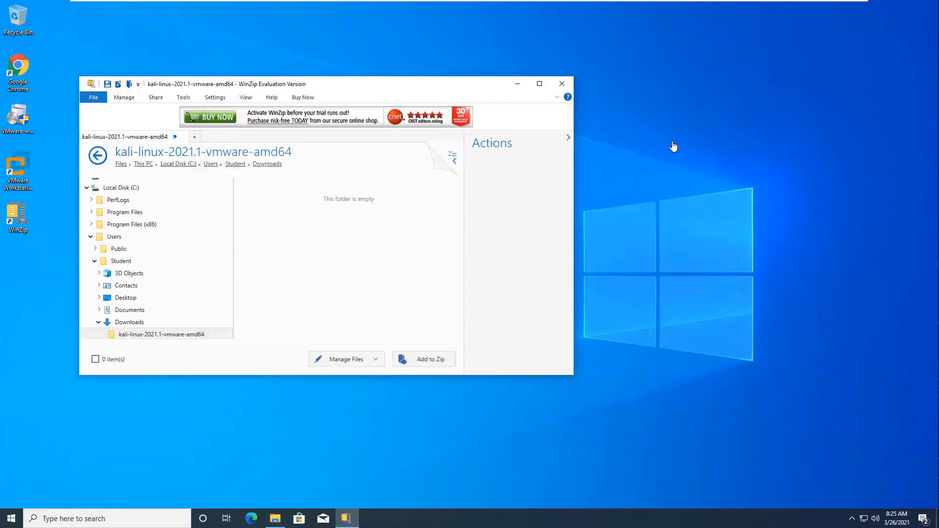
pyautogui.click(563, 84)
pyautogui.click(416, 127)
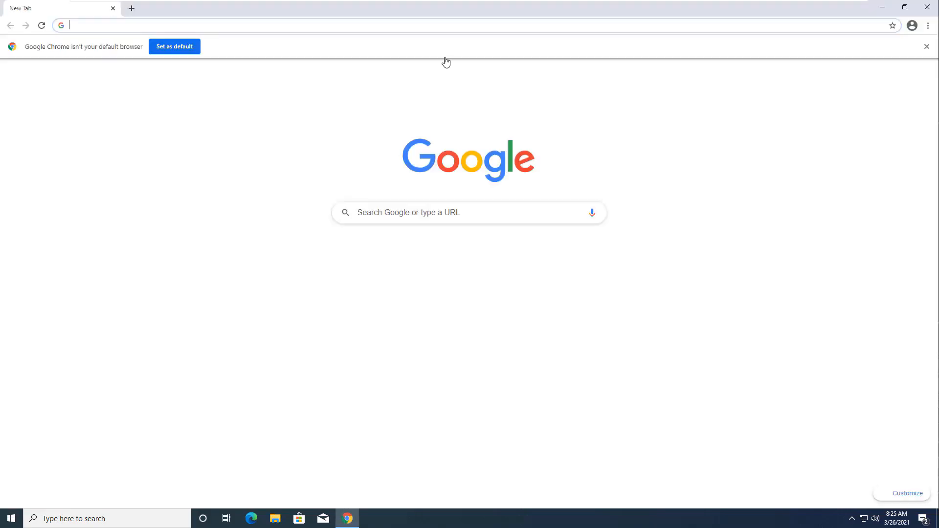
# Search Google in Chrome for "windows 10 iso" and open Microsoft's Windows 10 download page in a maximized window
pyautogui.doubleClick(337, 13)
pyautogui.click(397, 116)
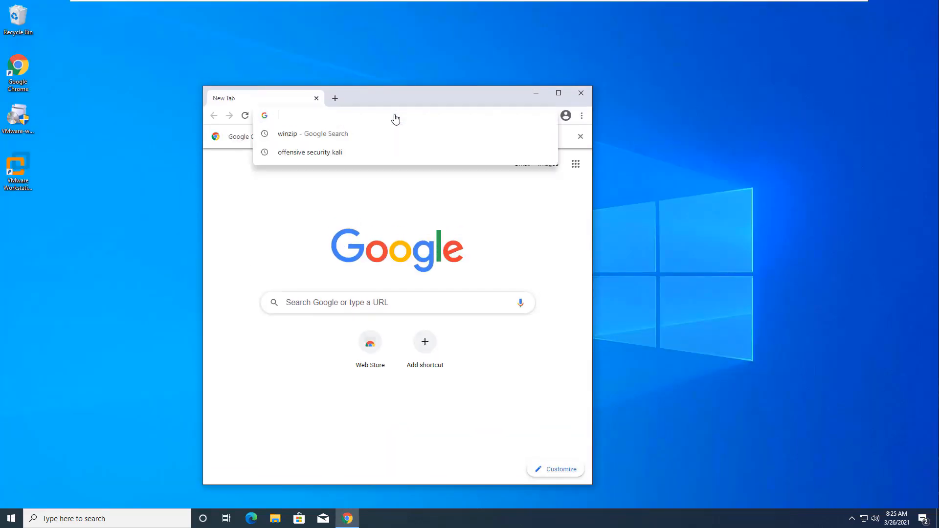
pyautogui.write('wi')
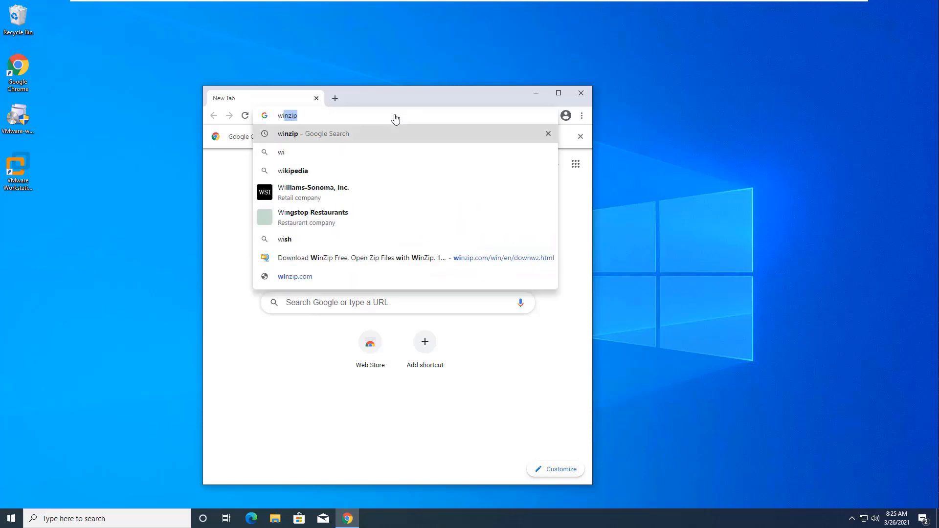
pyautogui.write('ndows 10 iso')
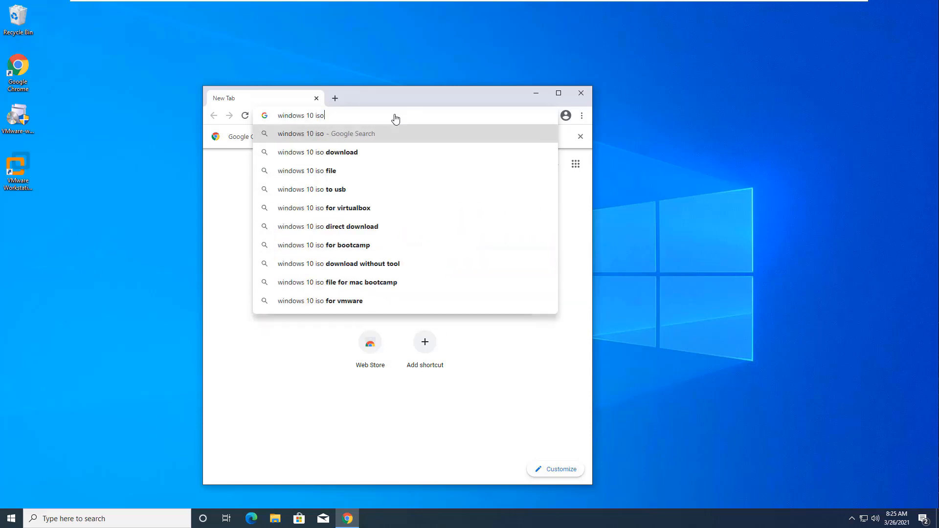
pyautogui.press('Return')
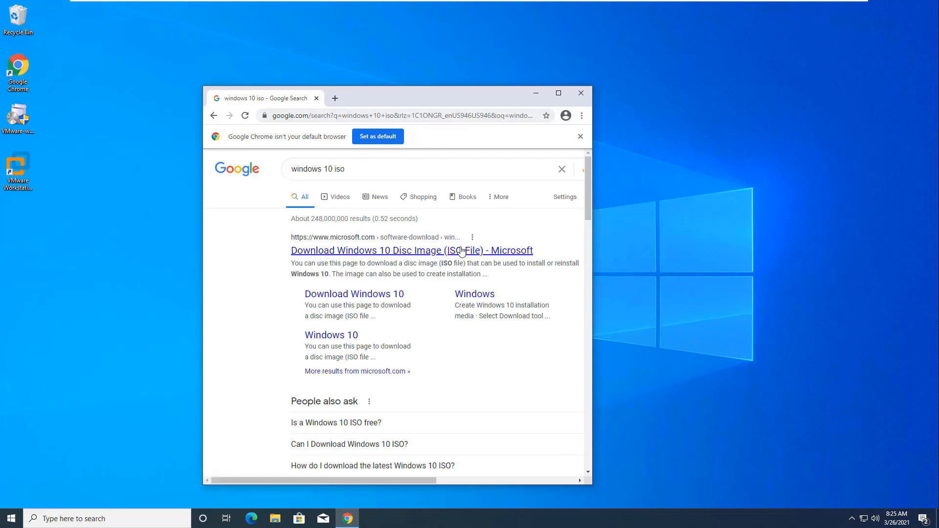
pyautogui.click(459, 251)
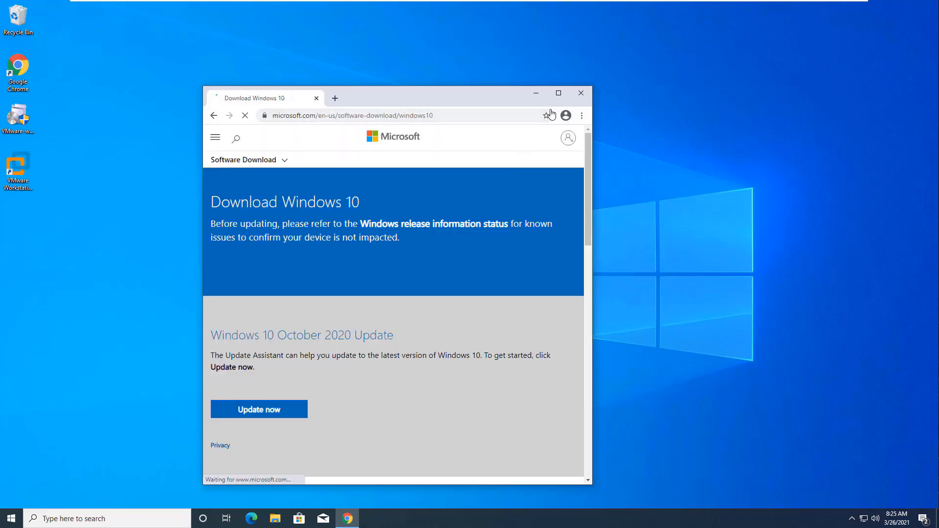
pyautogui.click(559, 93)
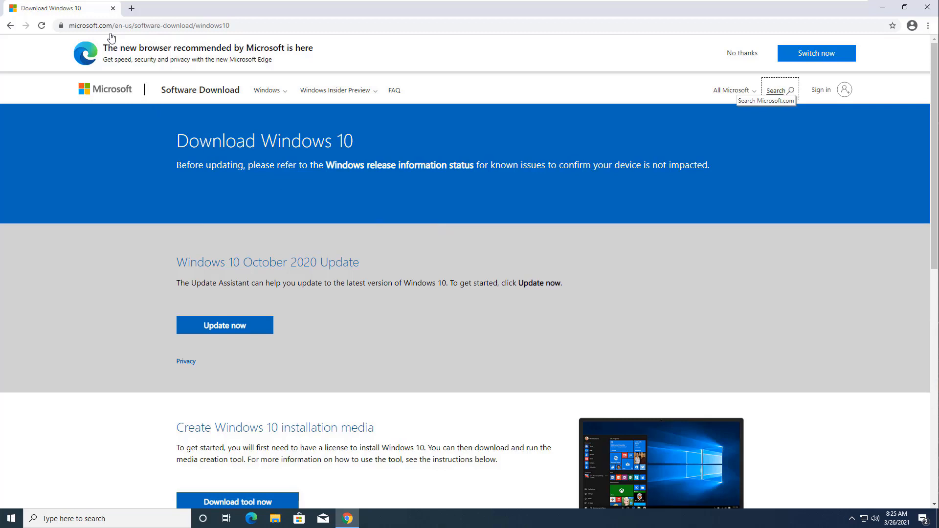
# Download and run the Windows 10 Media Creation Tool, allow it to make changes to the device, and close Chrome
pyautogui.scroll(-3, 191, 292)
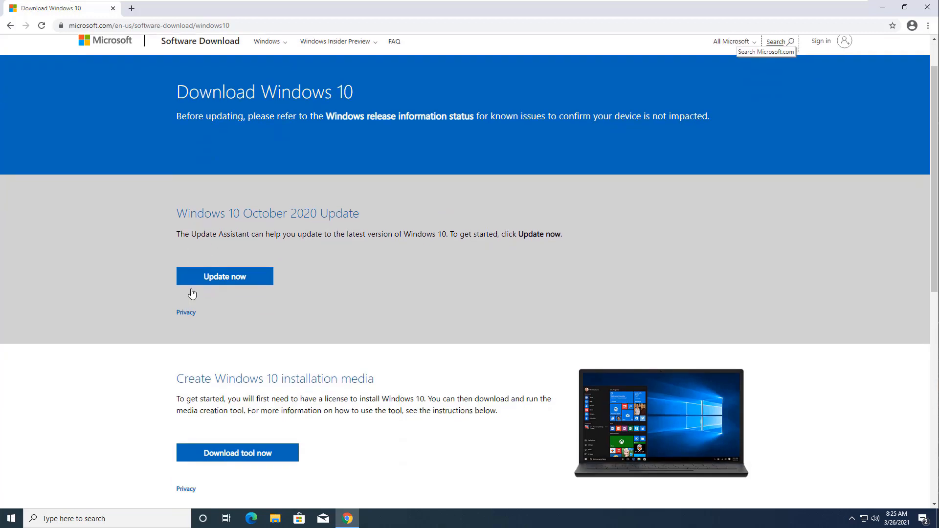
pyautogui.click(230, 356)
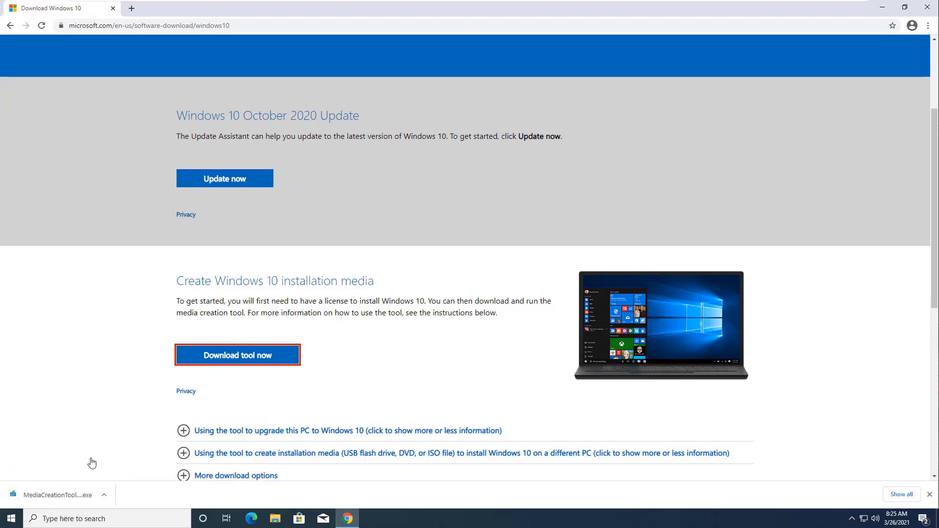
pyautogui.click(78, 496)
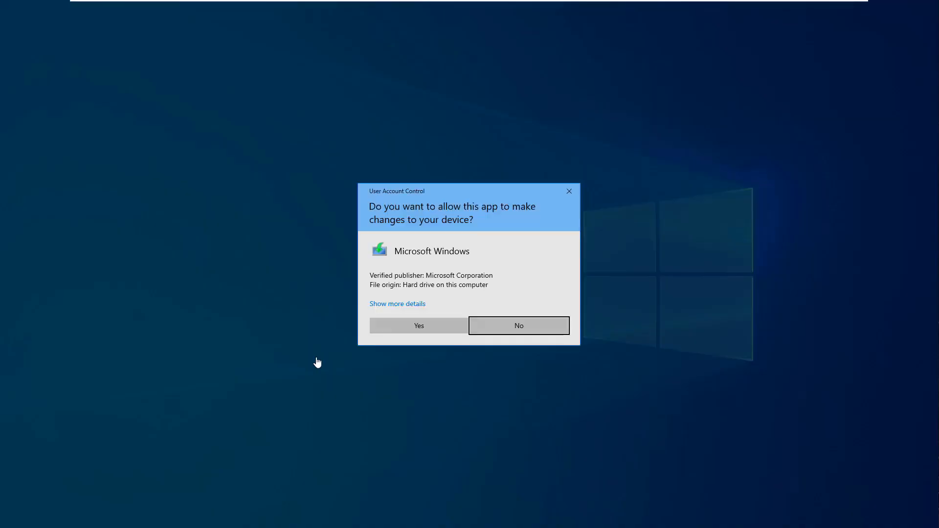
pyautogui.click(405, 328)
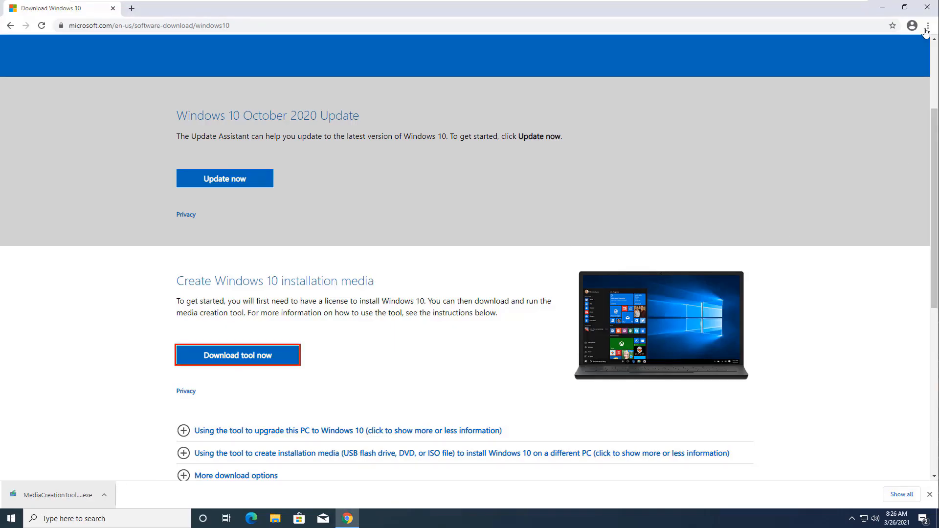
pyautogui.click(934, 13)
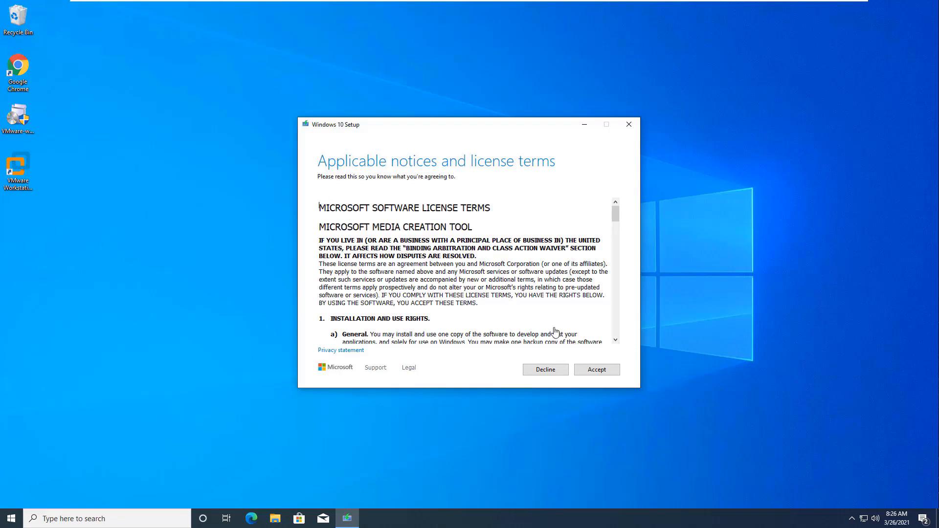
# Accept the Windows 10 Setup license terms and choose to create installation media for another PC
pyautogui.scroll(-5, 556, 333)
pyautogui.click(613, 372)
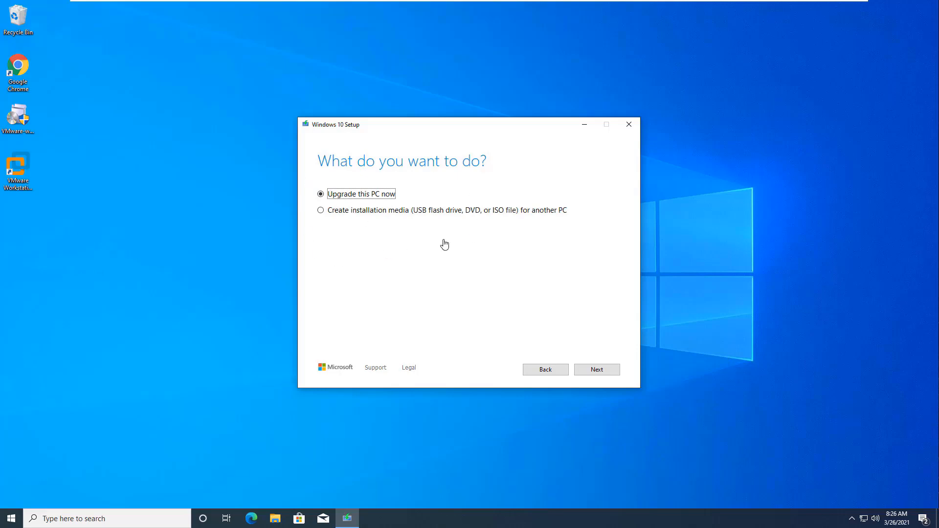
pyautogui.click(339, 216)
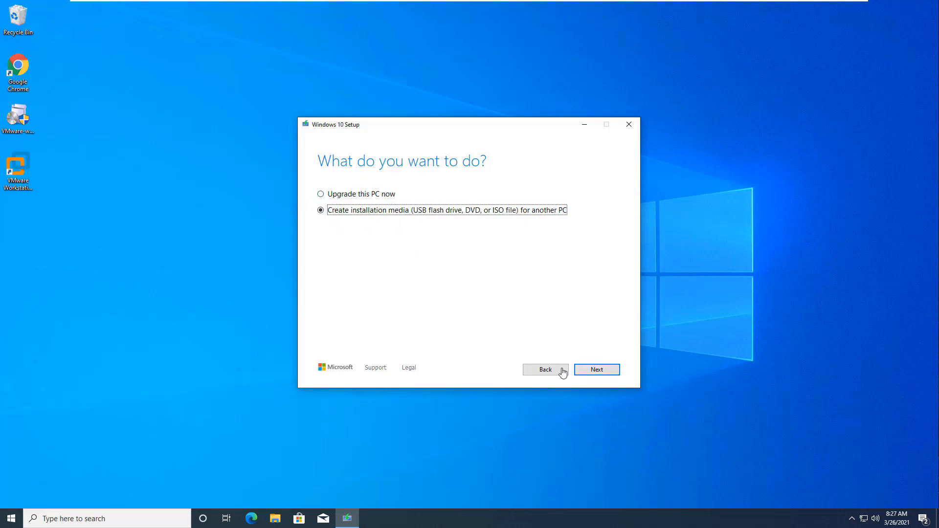
pyautogui.click(594, 376)
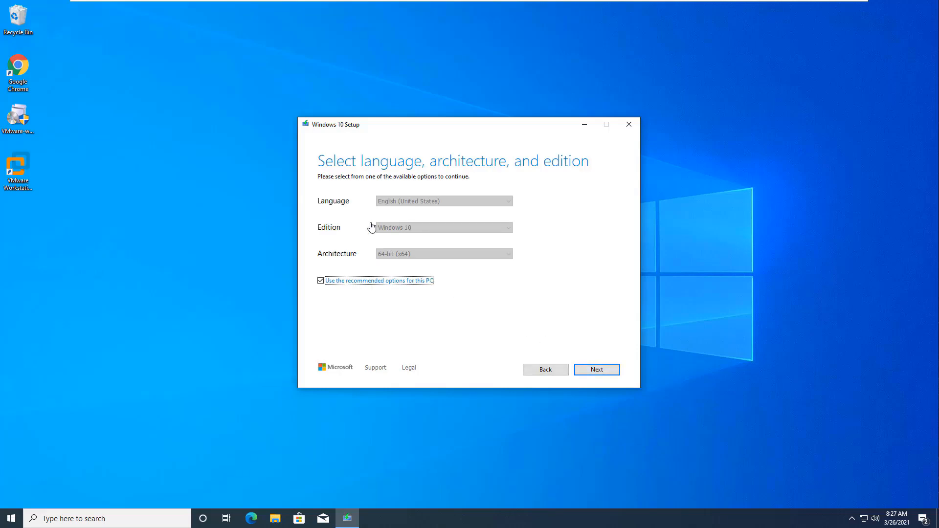
# Turn off the recommended options, review the edition and architecture choices, and continue with English (United States), Windows 10, 64-bit (x64)
pyautogui.click(334, 283)
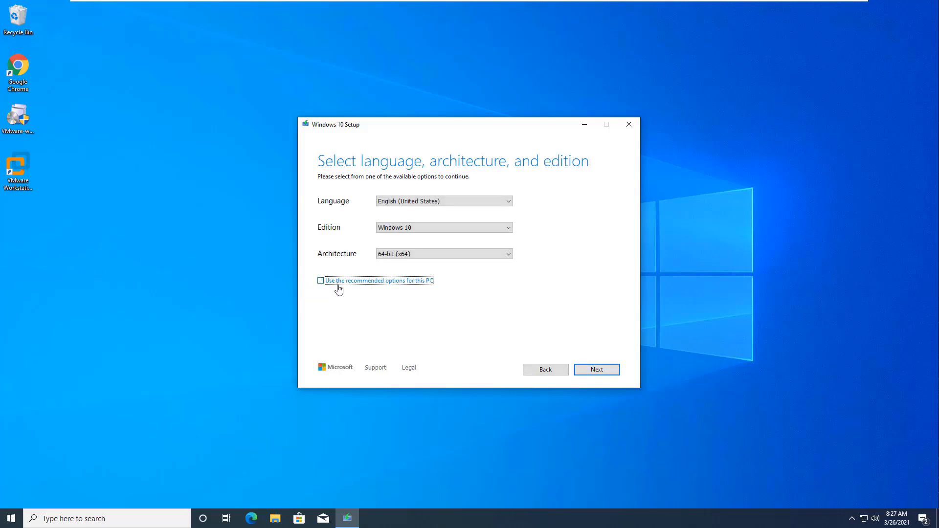
pyautogui.click(413, 230)
pyautogui.click(413, 230)
pyautogui.click(412, 256)
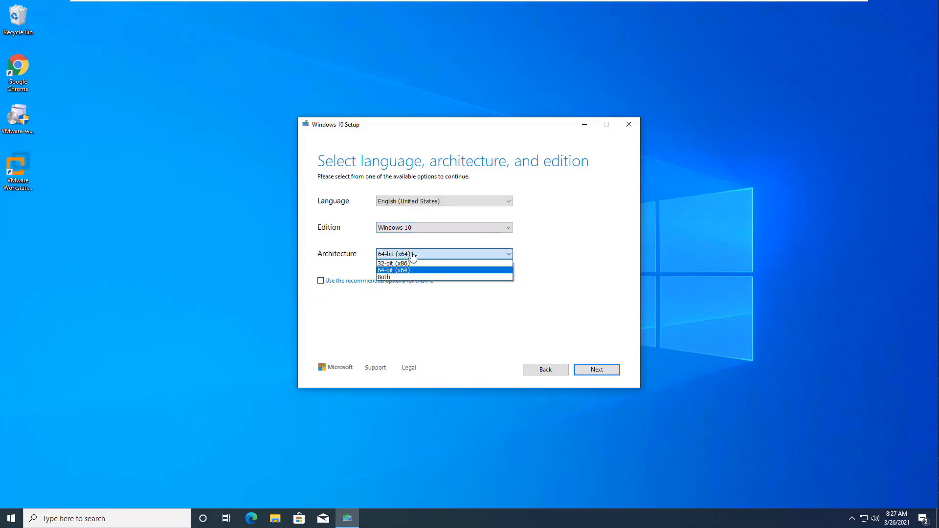
pyautogui.click(412, 256)
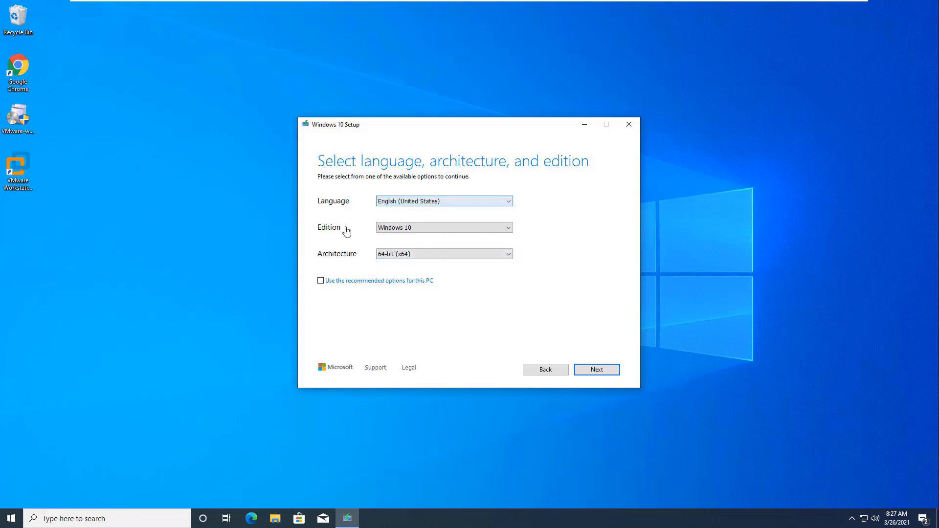
pyautogui.click(602, 370)
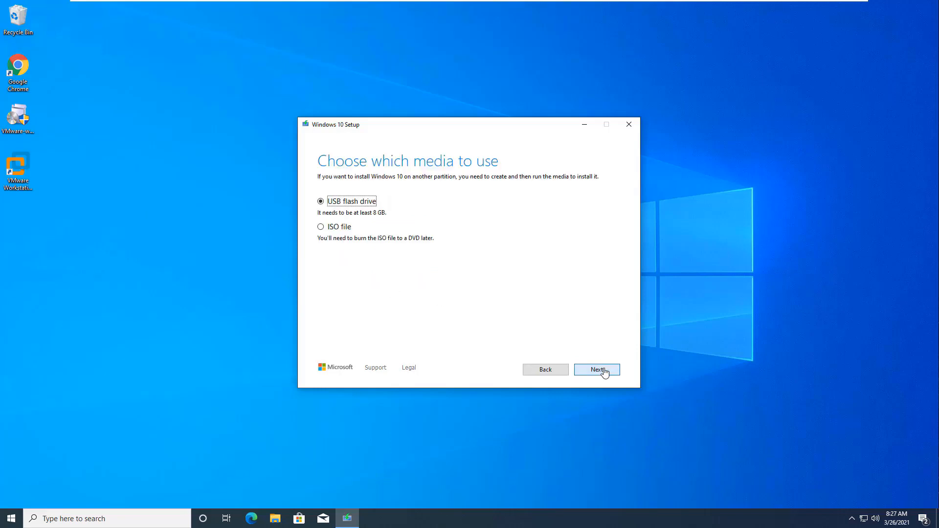
# Choose ISO file as the installation media, save it as WIndows_10 in the Downloads folder, and finish Windows 10 Setup
pyautogui.click(331, 228)
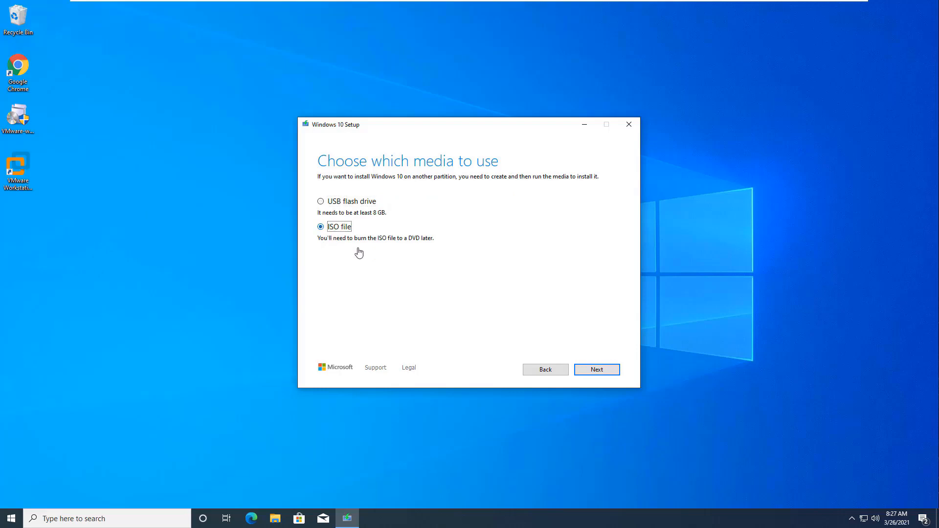
pyautogui.click(615, 370)
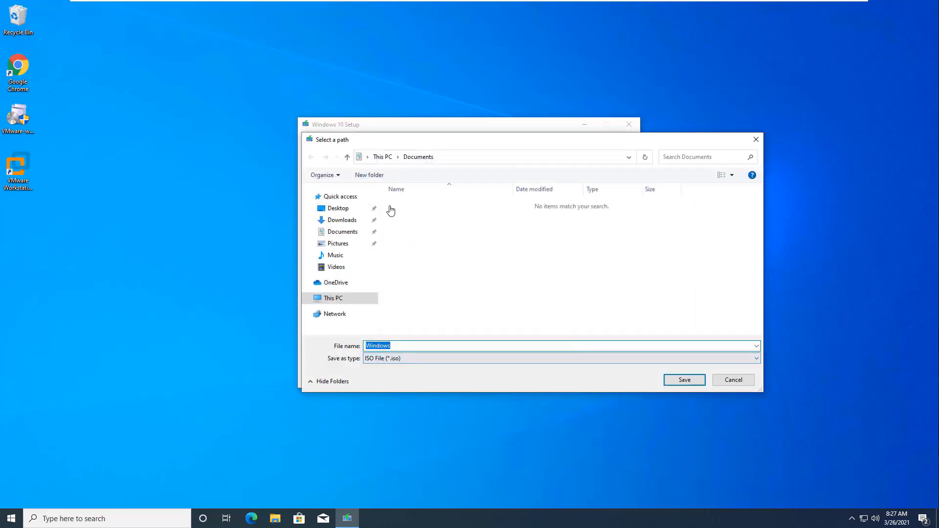
pyautogui.click(342, 220)
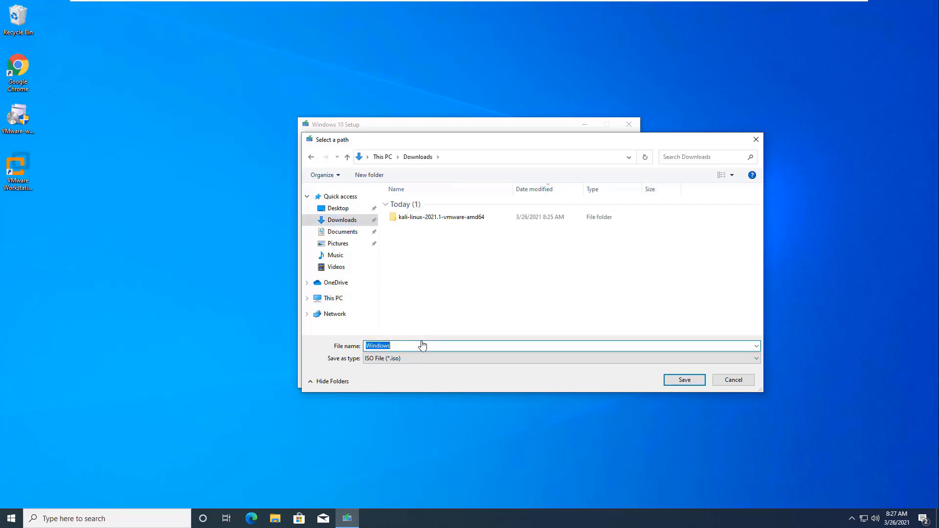
pyautogui.write('WIndo')
pyautogui.press('Return')
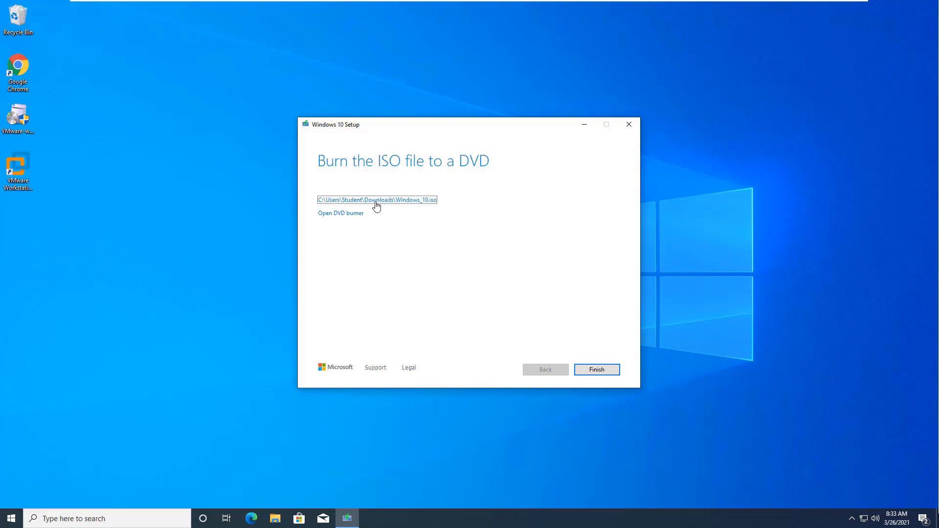
pyautogui.click(592, 373)
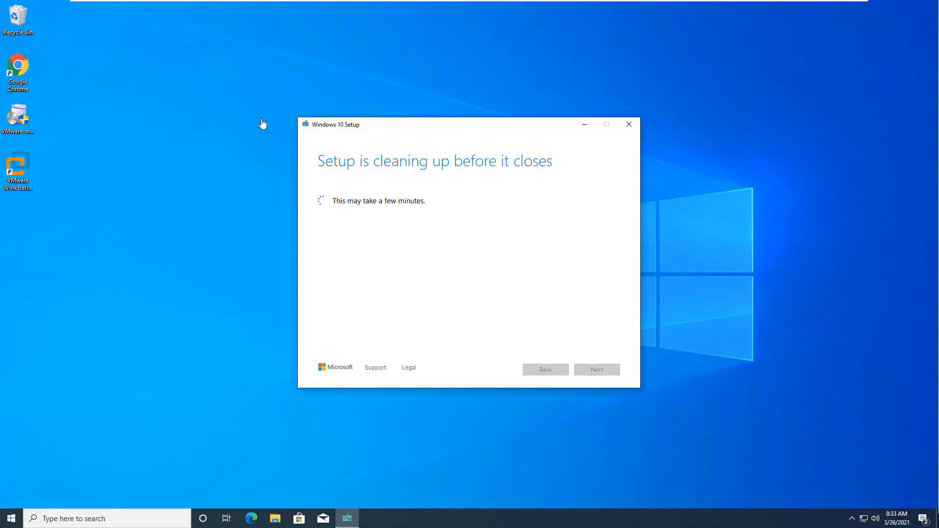
# Check the WIndows_10 disc image in the Downloads folder using File Explorer
pyautogui.click(283, 518)
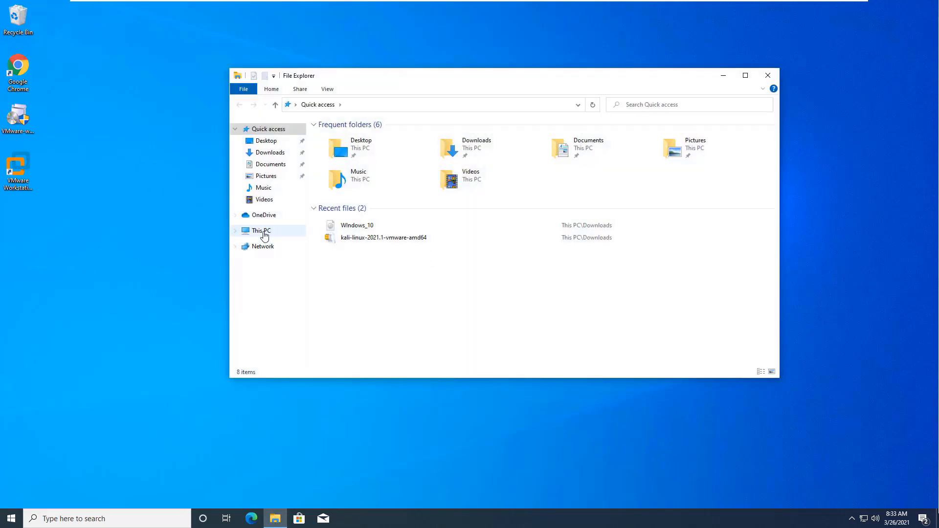
pyautogui.click(270, 152)
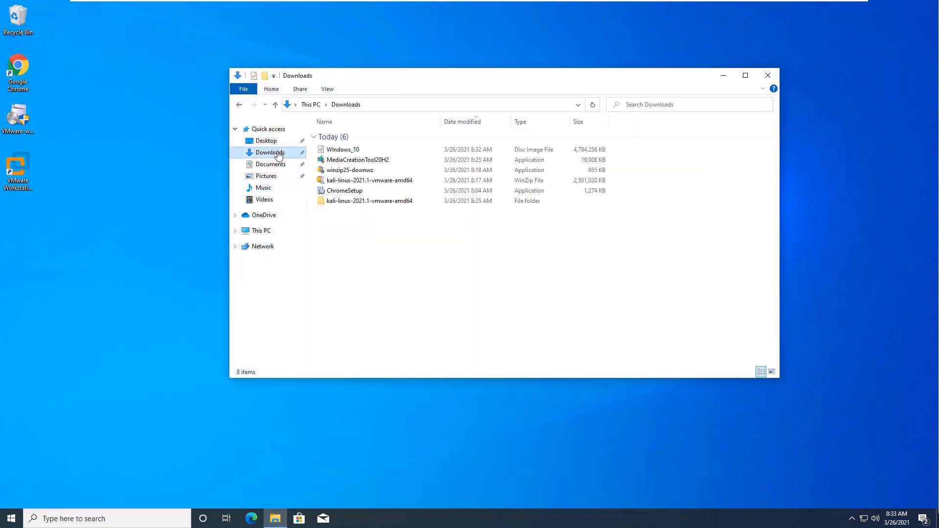
pyautogui.click(348, 149)
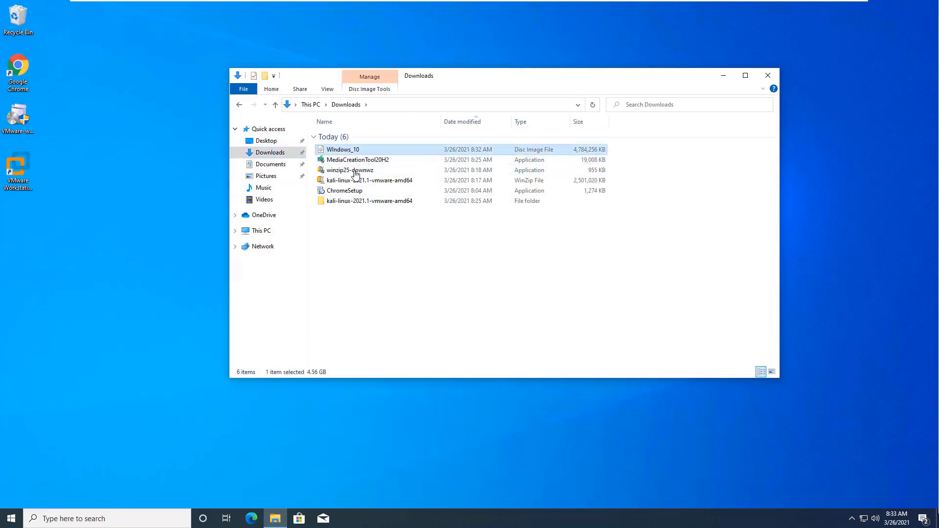
pyautogui.click(519, 234)
# Launch VMware Workstation and open the kali-linux-2021.1-vmware-amd64 virtual machine from C:\VMs\Kali-2021.1
pyautogui.click(24, 223)
pyautogui.click(16, 187)
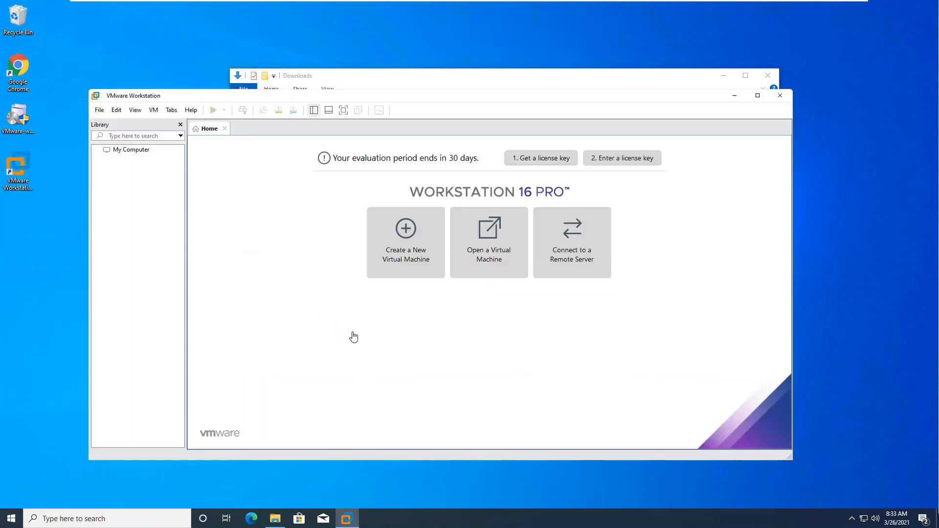
pyautogui.click(474, 275)
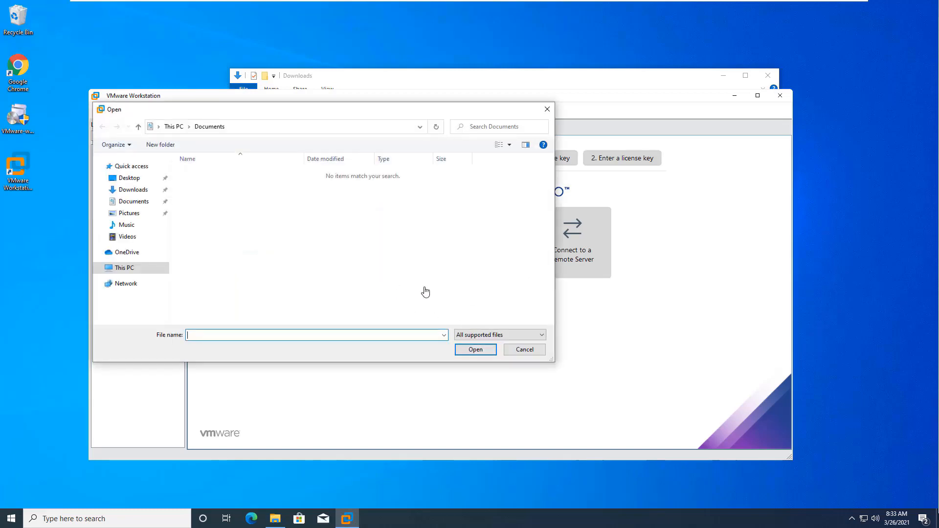
pyautogui.click(126, 269)
pyautogui.doubleClick(213, 277)
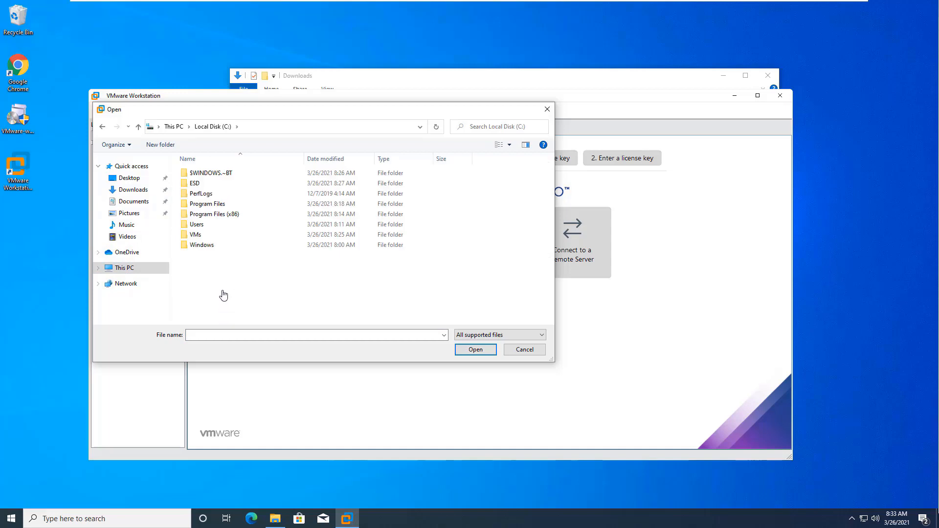
pyautogui.doubleClick(203, 236)
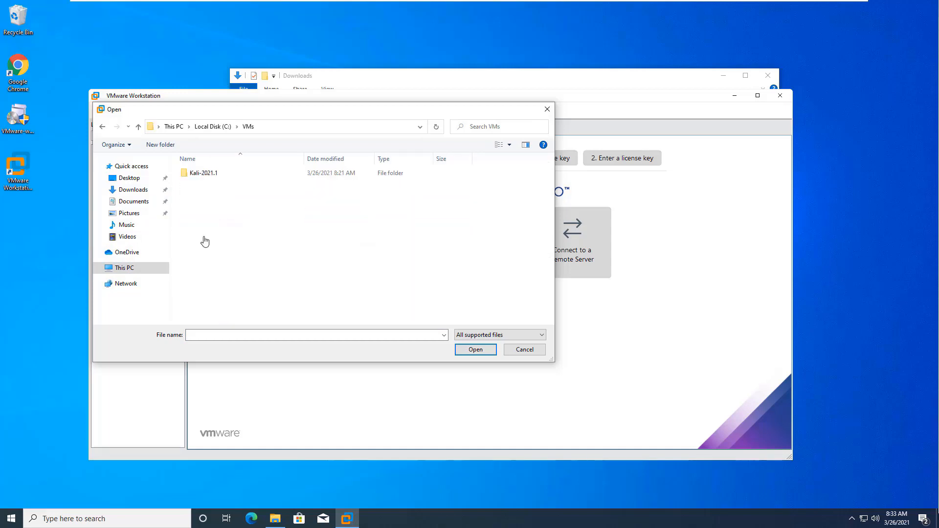
pyautogui.doubleClick(215, 174)
pyautogui.doubleClick(215, 174)
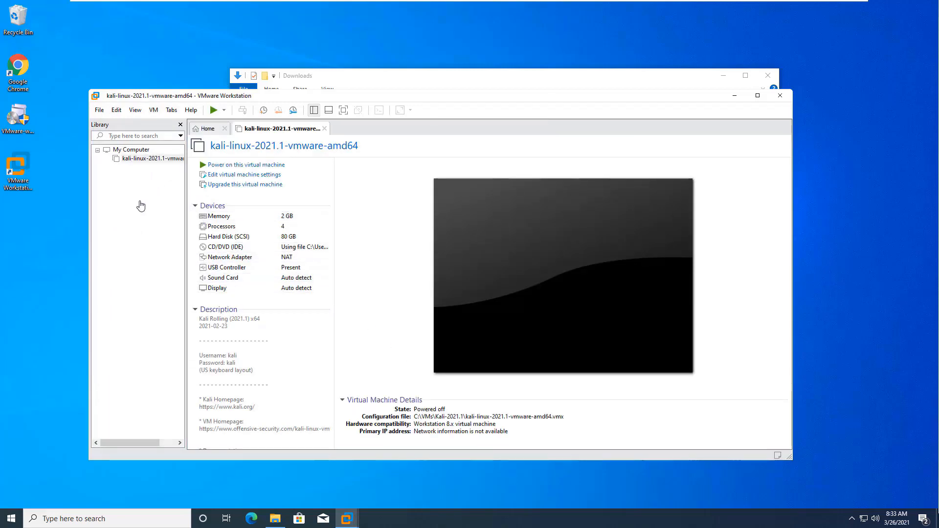
# Start a new virtual machine with the Typical configuration and use WIndows_10.iso from Downloads as its installer disc image
pyautogui.click(106, 112)
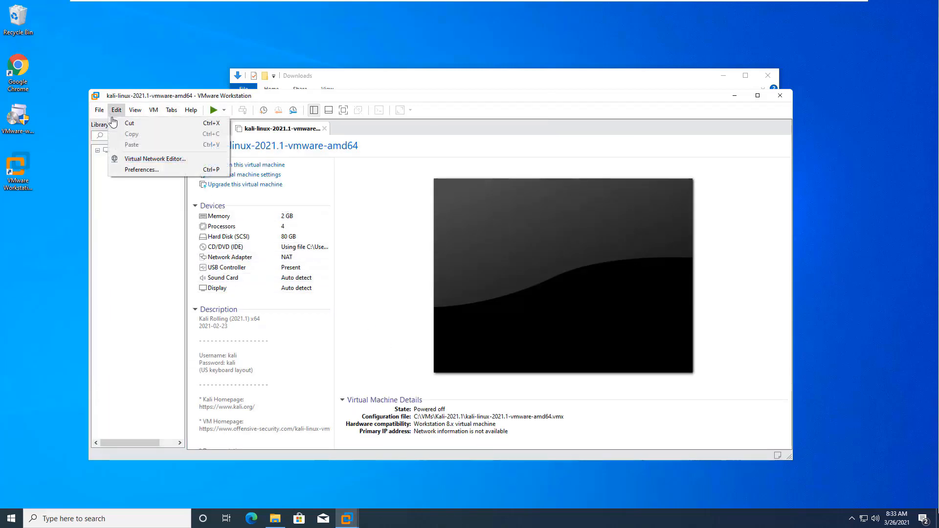
pyautogui.click(104, 126)
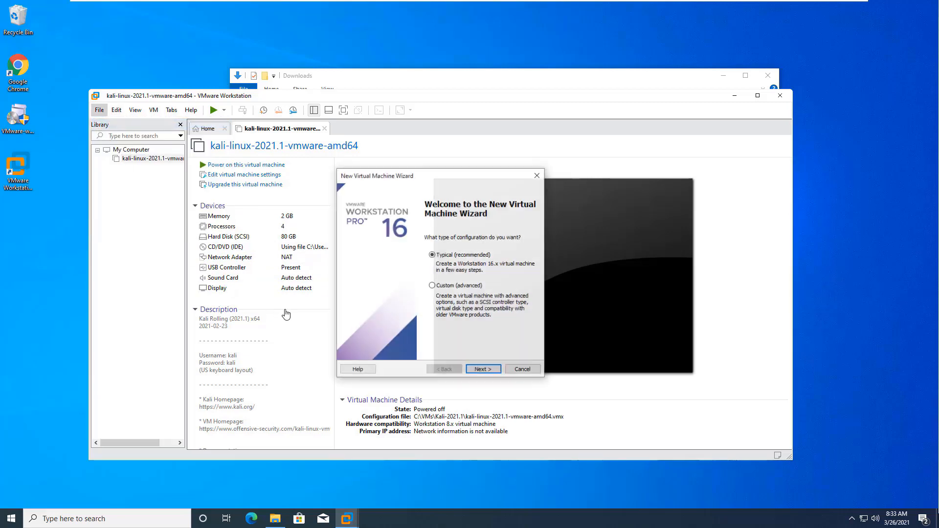
pyautogui.click(484, 370)
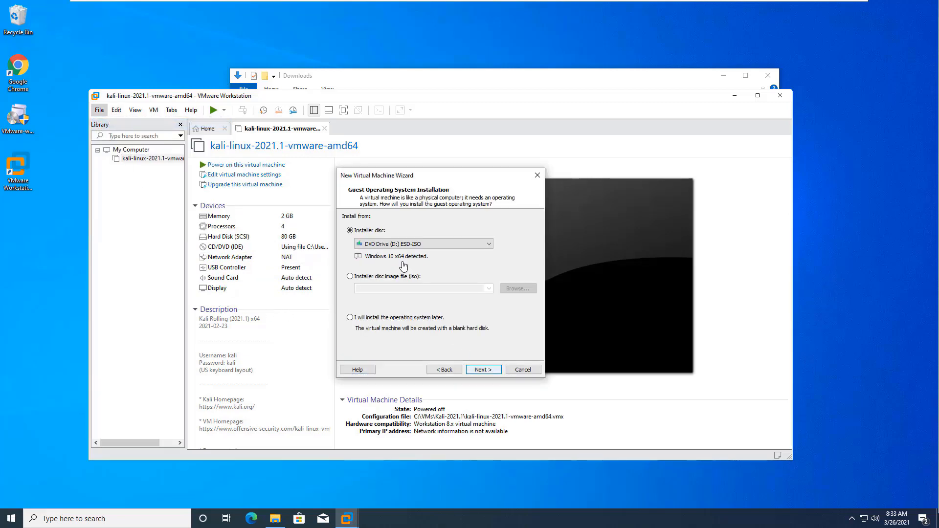
pyautogui.click(372, 277)
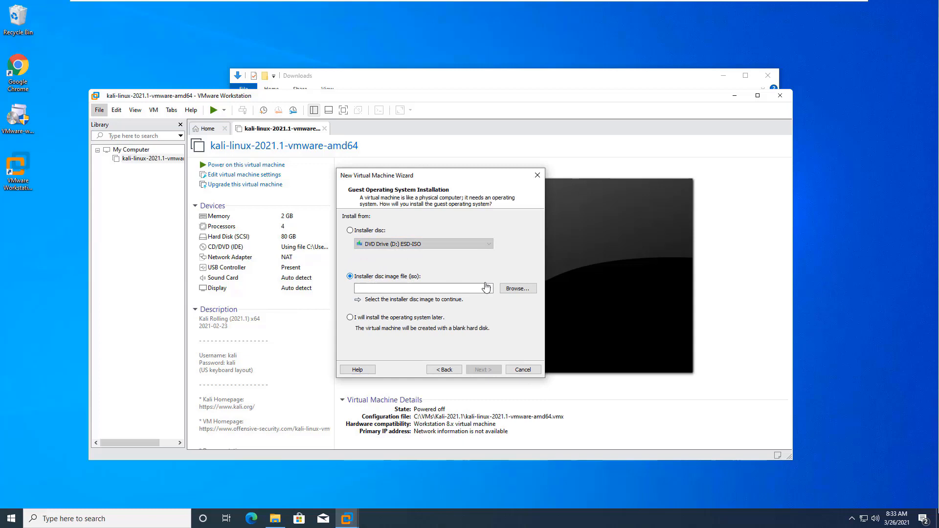
pyautogui.click(511, 289)
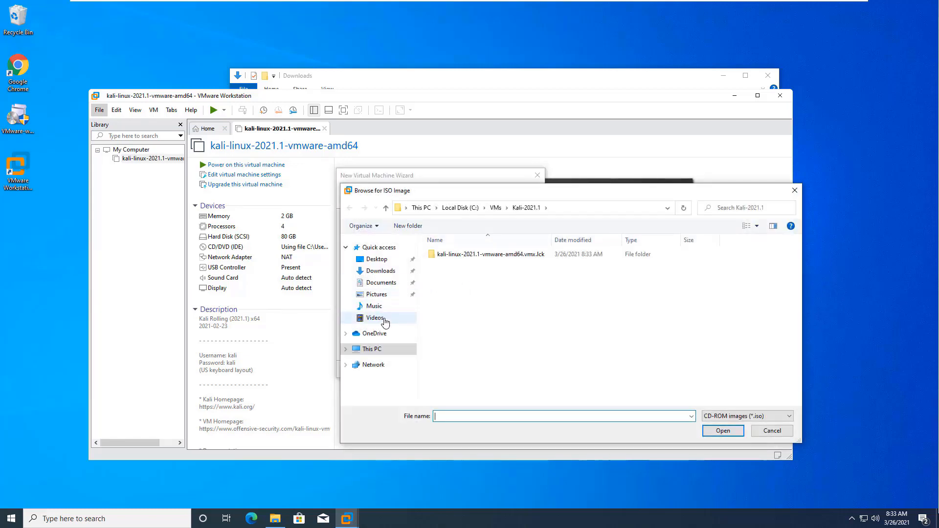
pyautogui.click(380, 270)
pyautogui.click(449, 268)
pyautogui.doubleClick(449, 268)
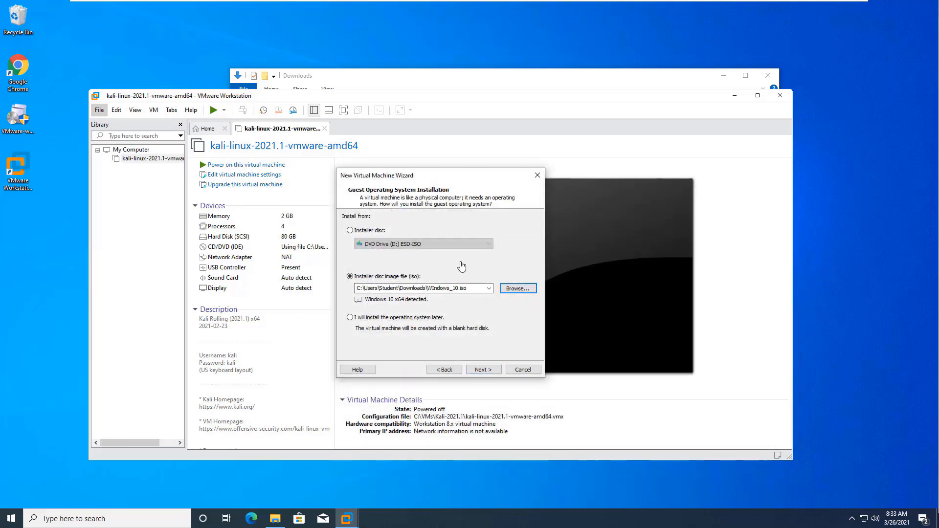
pyautogui.click(482, 370)
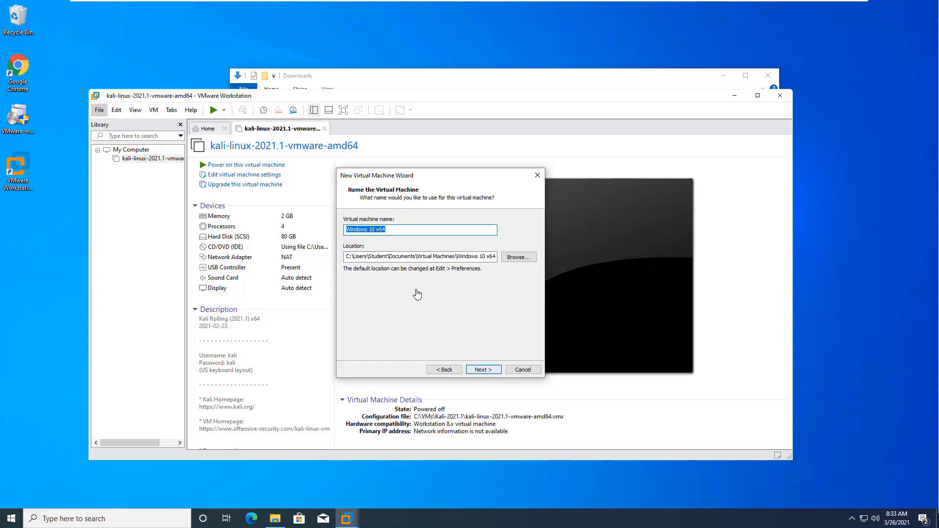
# Name the new virtual machine Windows_10 and set its location to C:\VMs\Windows_10
pyautogui.write('W')
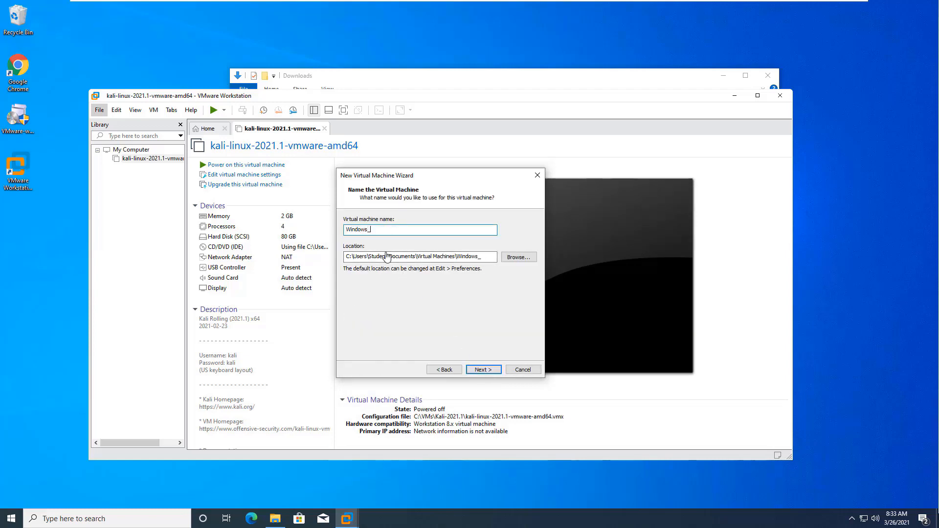
pyautogui.click(518, 257)
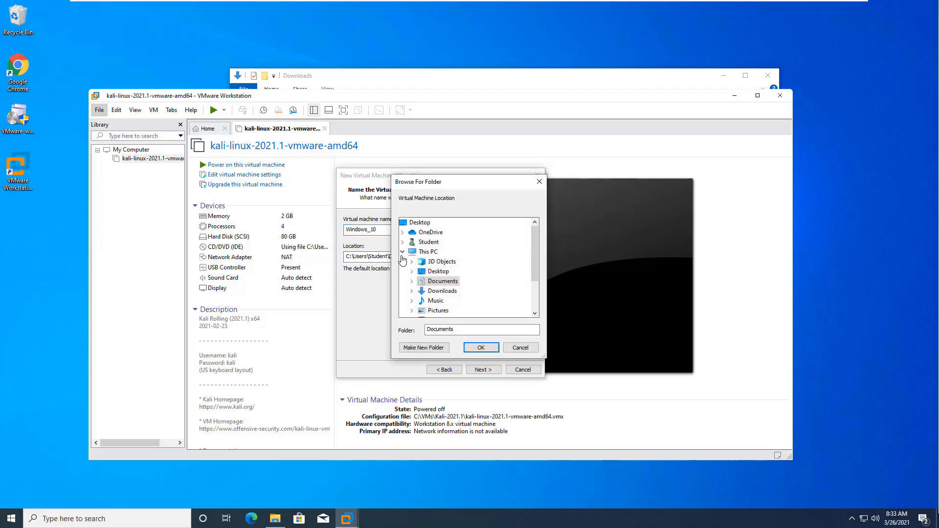
pyautogui.scroll(-2, 410, 264)
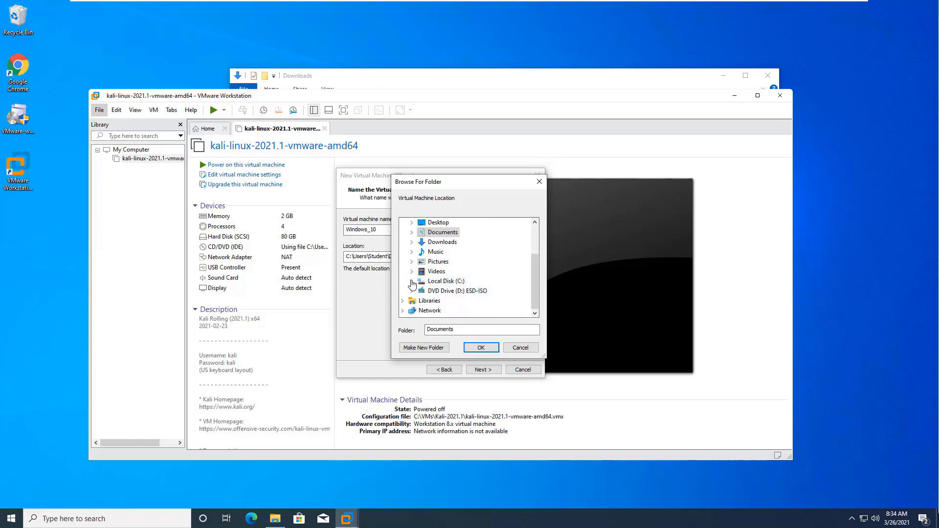
pyautogui.click(412, 285)
pyautogui.click(421, 300)
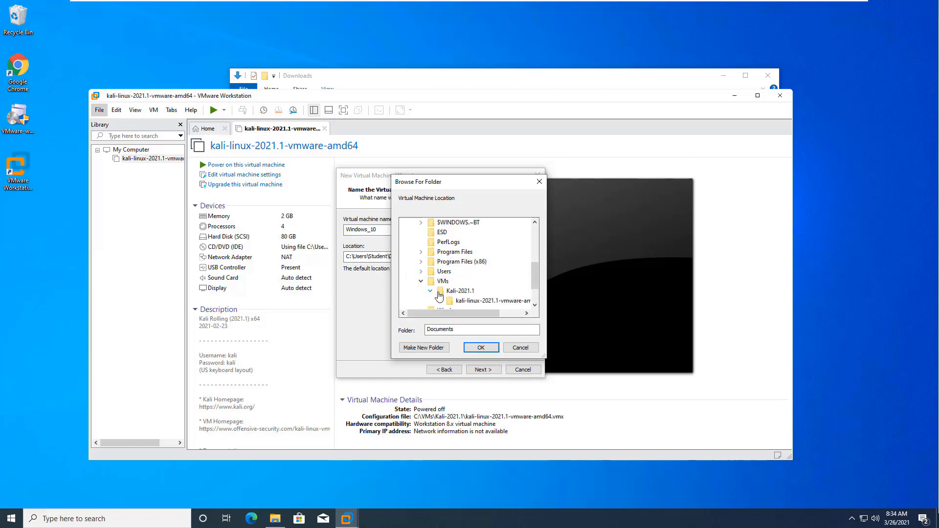
pyautogui.click(443, 282)
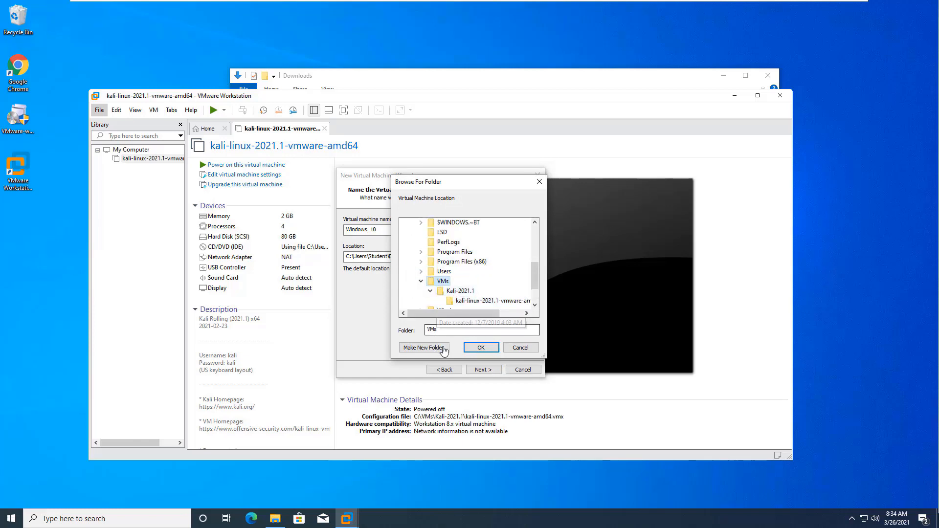
pyautogui.click(482, 348)
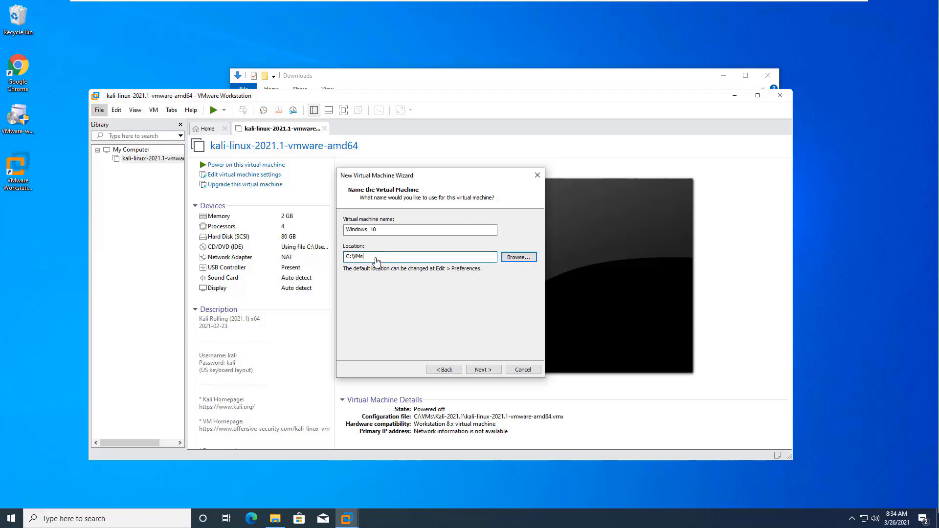
pyautogui.write('\\Windows_10')
pyautogui.click(482, 371)
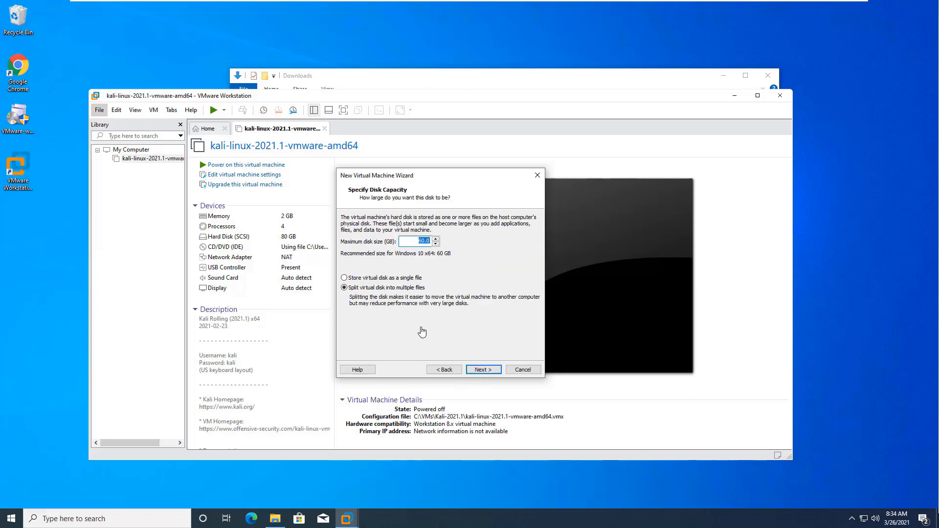
# Keep the 60 GB disk split into multiple files and default hardware, then create and power on the virtual machine, accepting the degraded performance
pyautogui.click(483, 371)
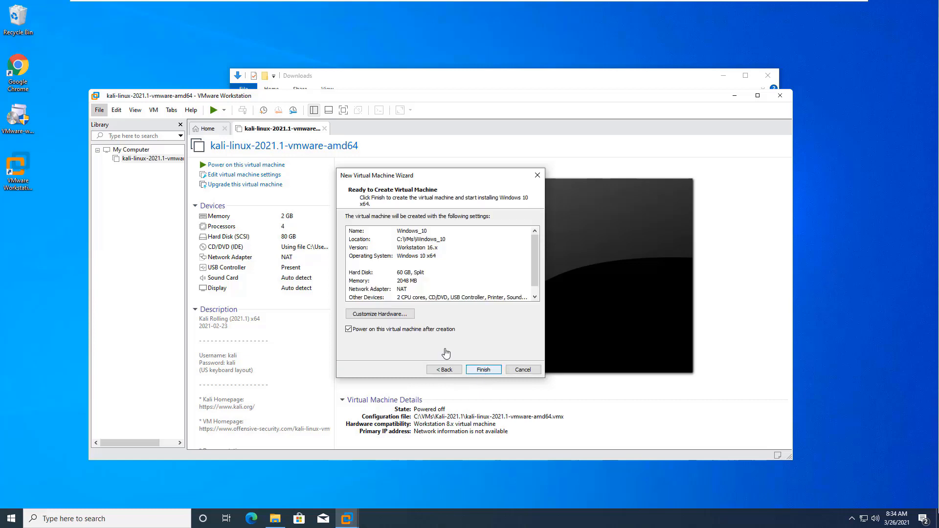
pyautogui.click(383, 315)
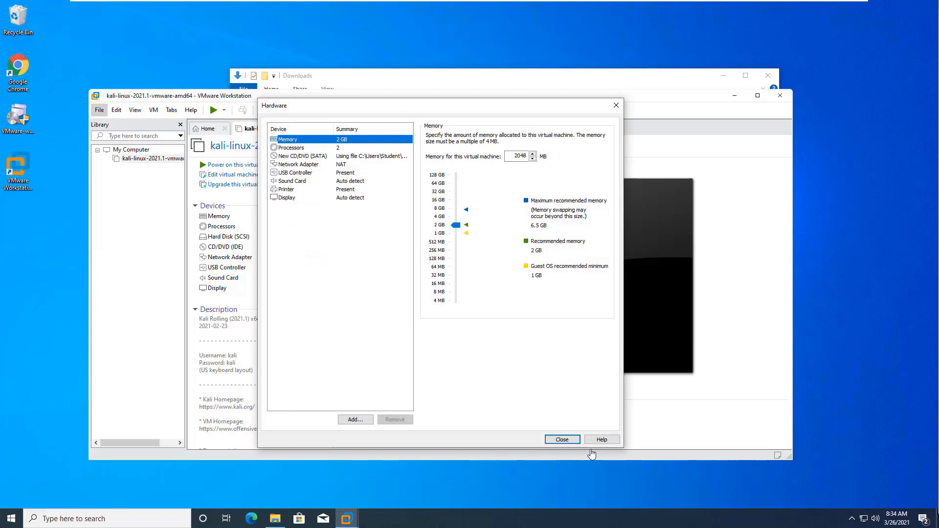
pyautogui.click(562, 440)
pyautogui.click(482, 370)
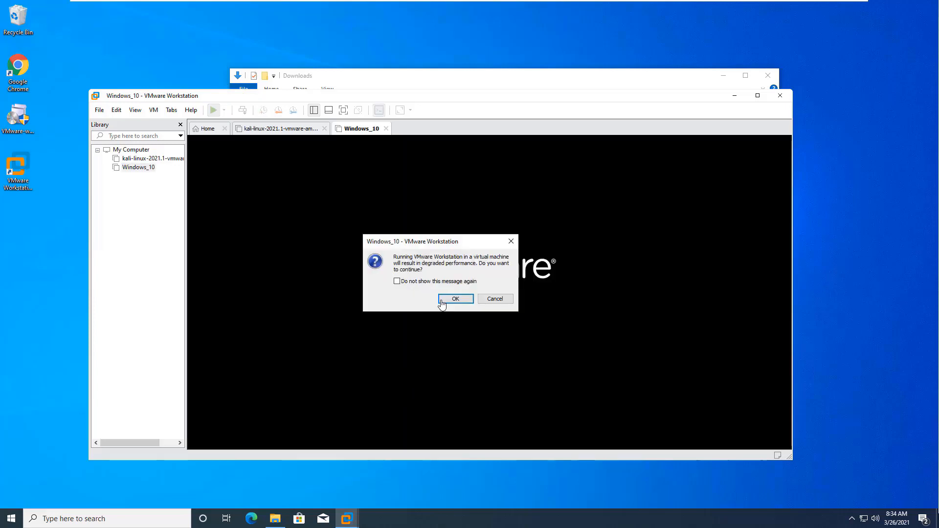
pyautogui.click(442, 302)
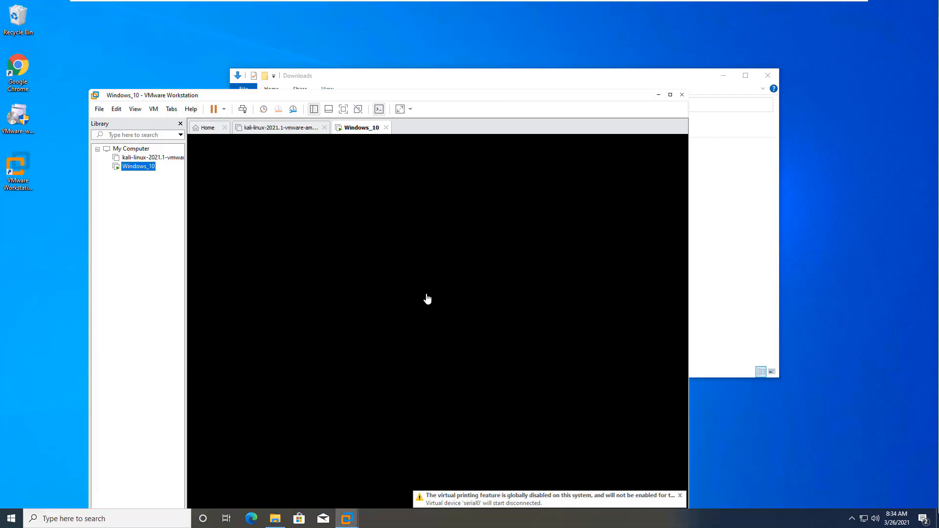
# Boot the Windows_10 virtual machine from the DVD and continue Windows Setup with English (United States) and the US keyboard
pyautogui.moveTo(338, 97); pyautogui.dragTo(350, 54)
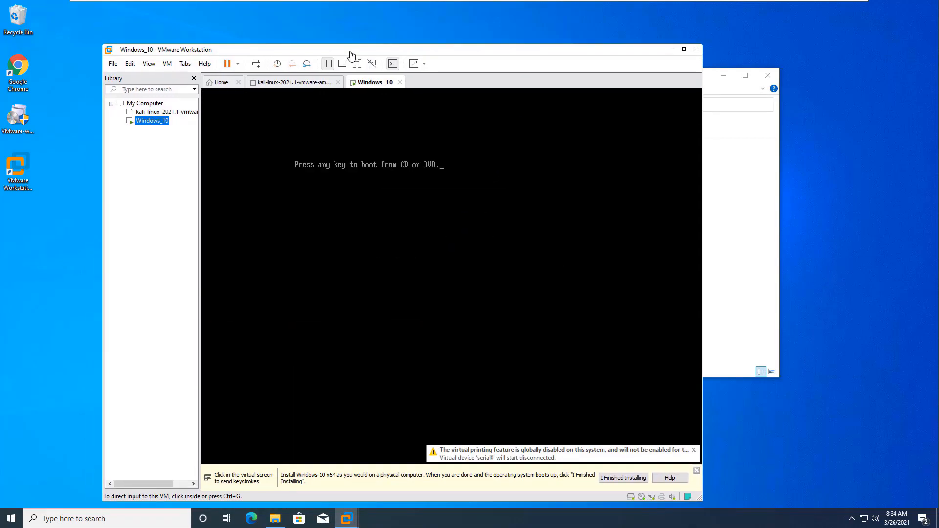
pyautogui.click(441, 207)
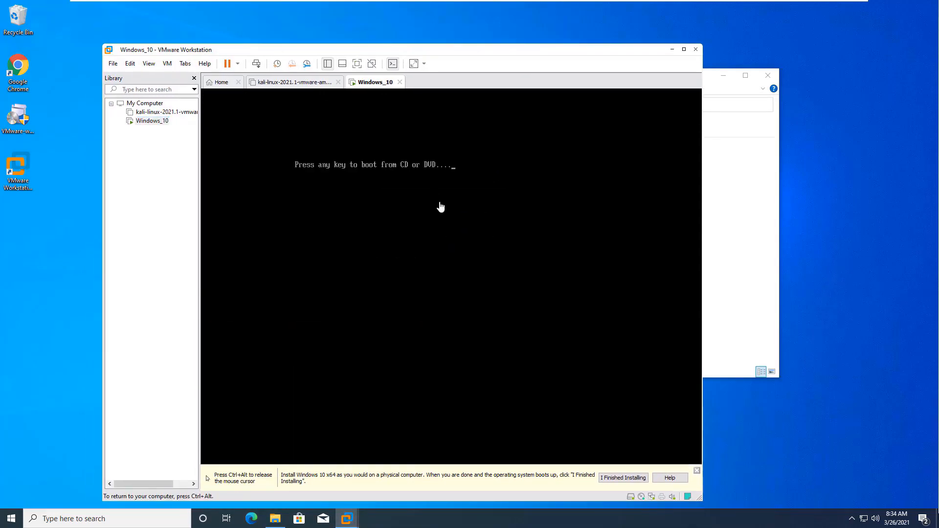
pyautogui.press('Return')
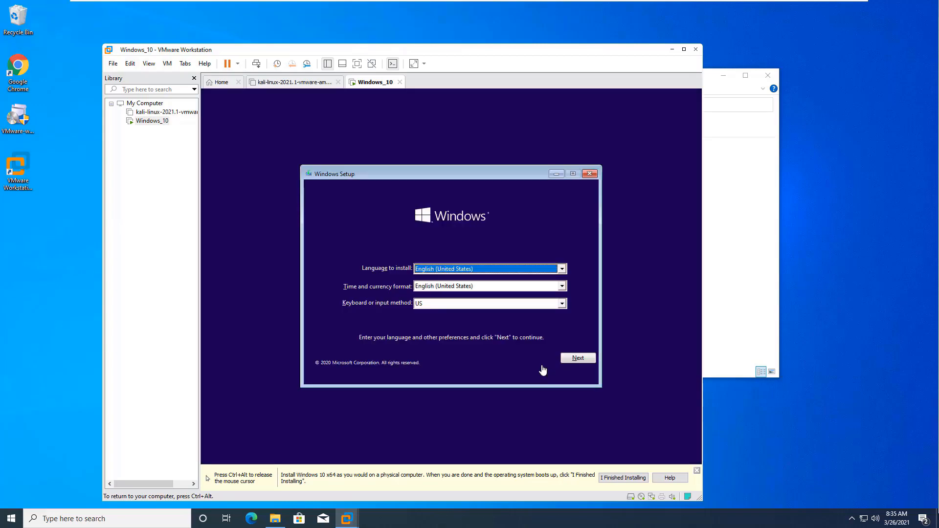
pyautogui.click(577, 359)
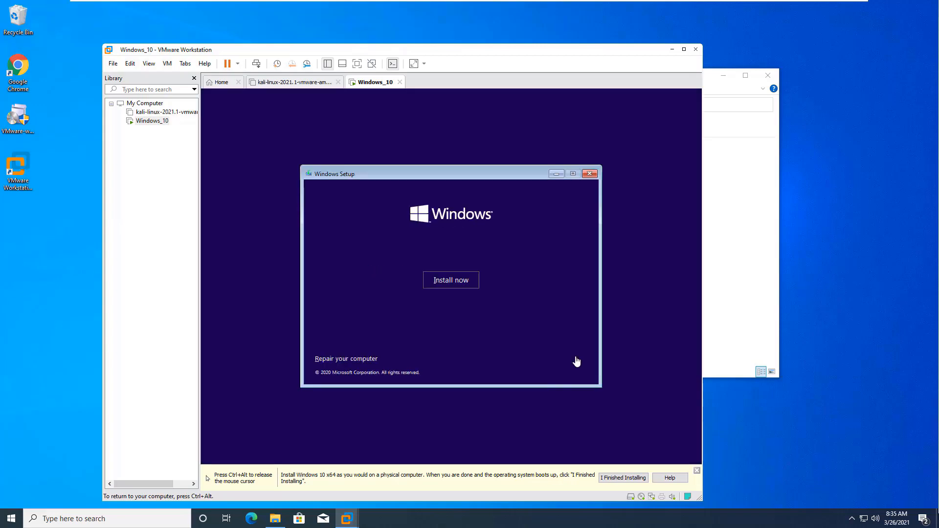
# Start the Windows installation and select Windows 10 Pro as the operating system to install
pyautogui.click(465, 284)
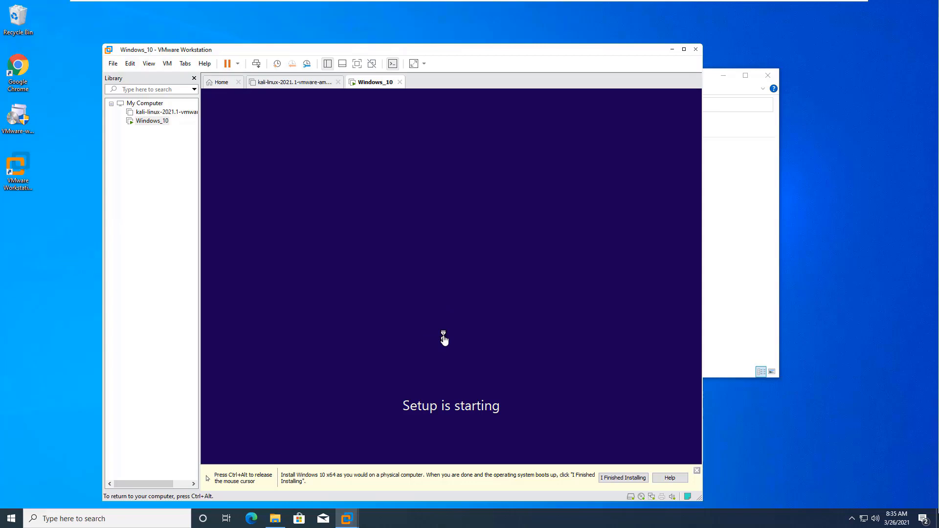
pyautogui.hotkey('ctrl', 'alt')
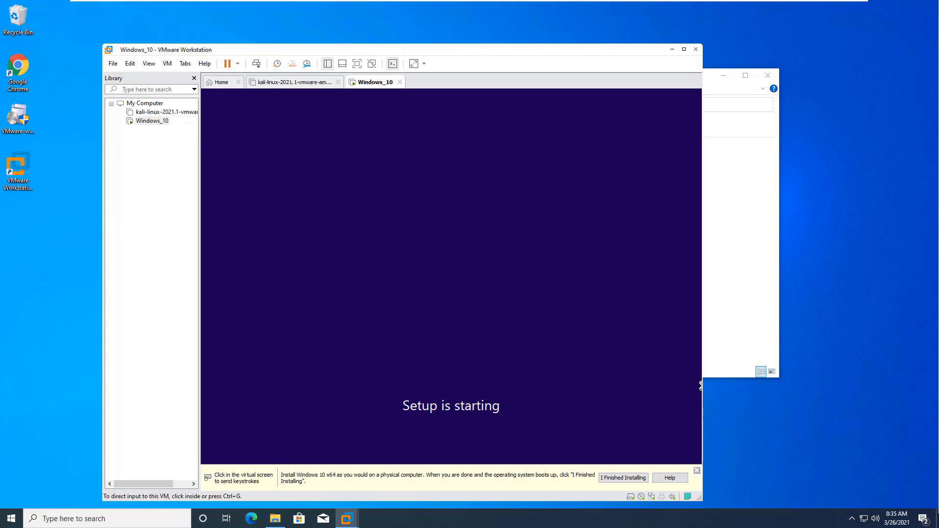
pyautogui.click(561, 359)
pyautogui.click(494, 359)
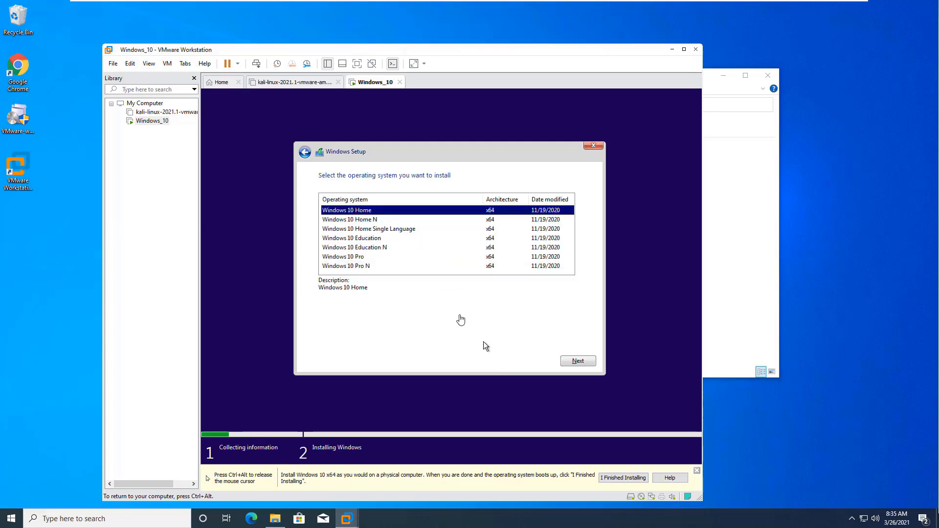
pyautogui.click(349, 258)
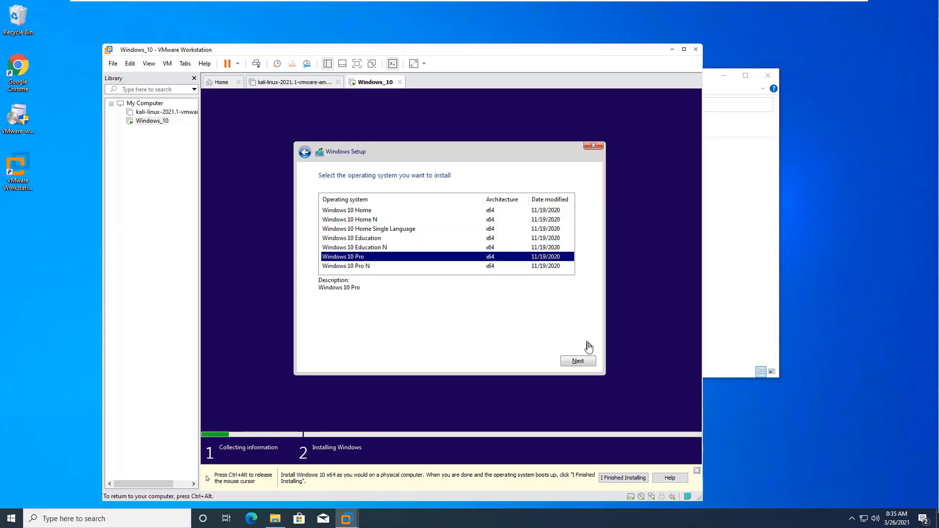
pyautogui.click(578, 361)
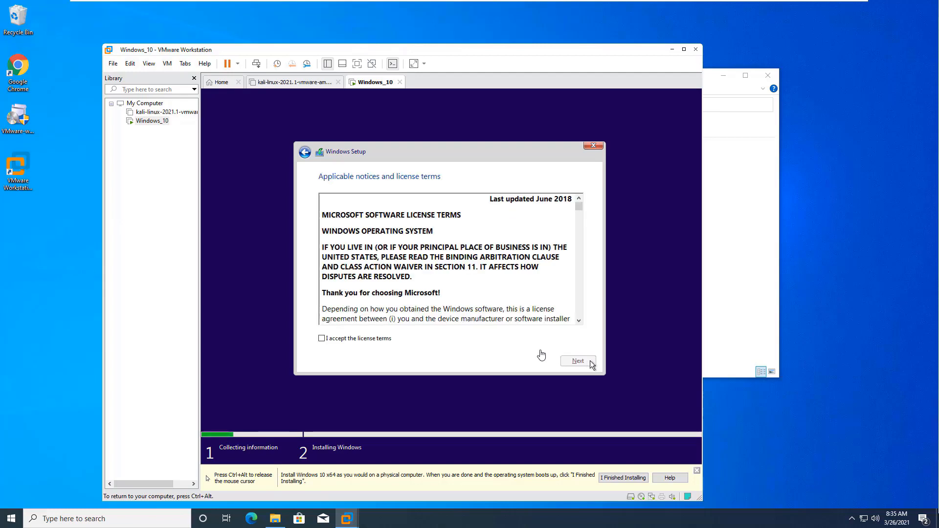
# Accept the license terms and begin a custom Windows-only installation on the Drive 0 unallocated space
pyautogui.click(386, 340)
pyautogui.click(578, 362)
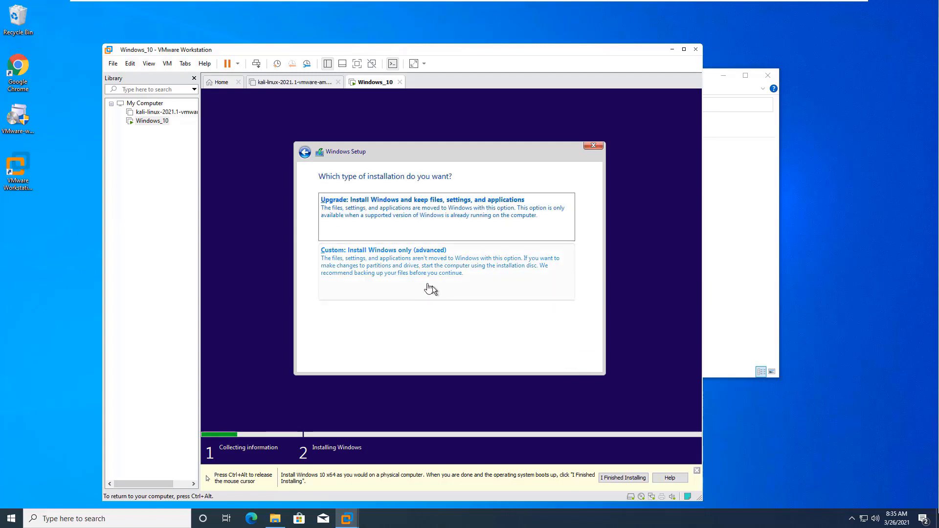
pyautogui.click(390, 273)
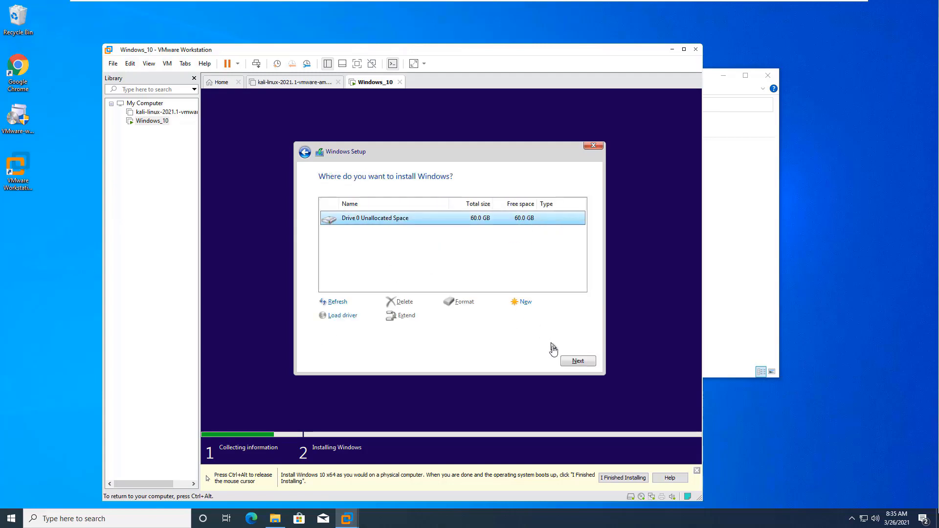
pyautogui.click(569, 361)
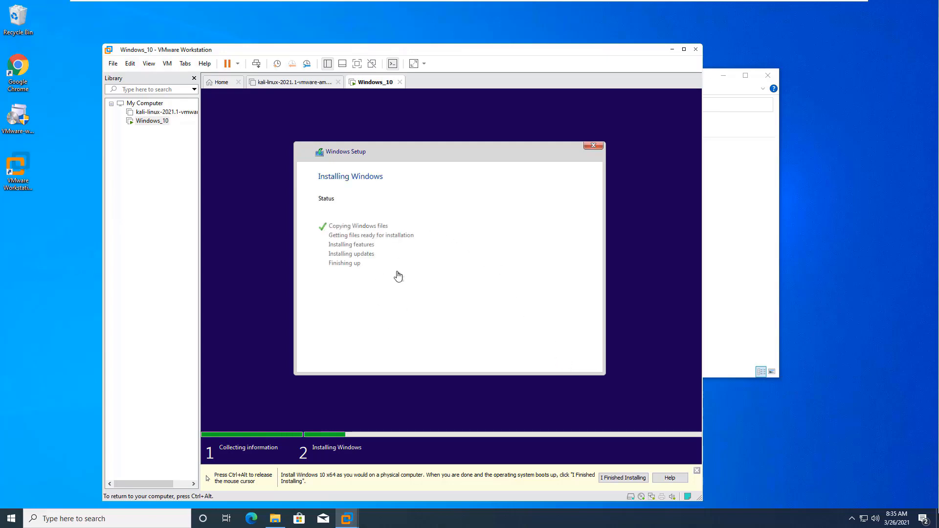
# Let Windows Setup install the files and restart the virtual machine immediately to continue the installation
pyautogui.hotkey('ctrl', 'alt')
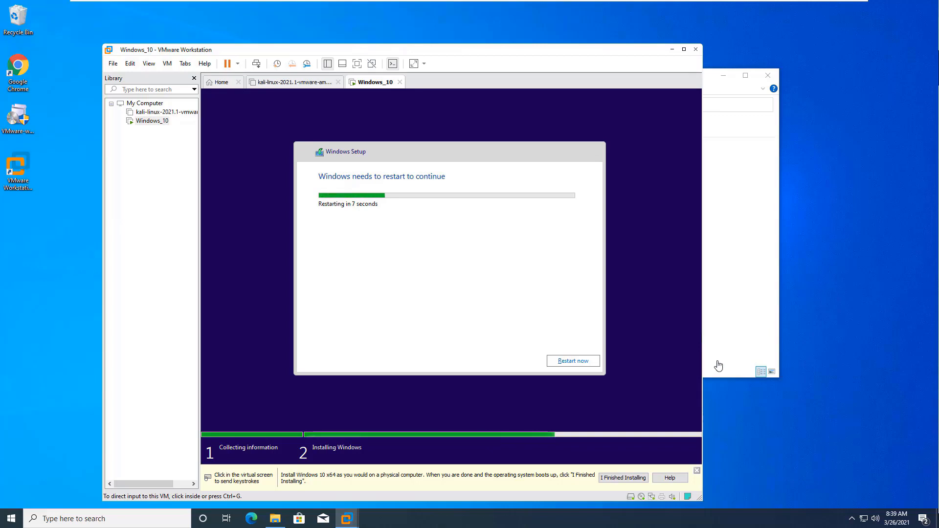
pyautogui.click(502, 320)
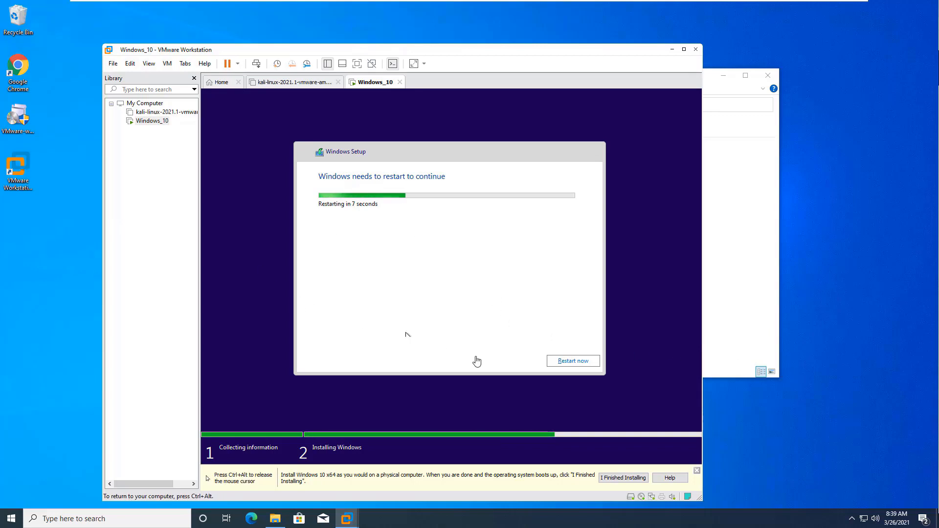
pyautogui.click(583, 361)
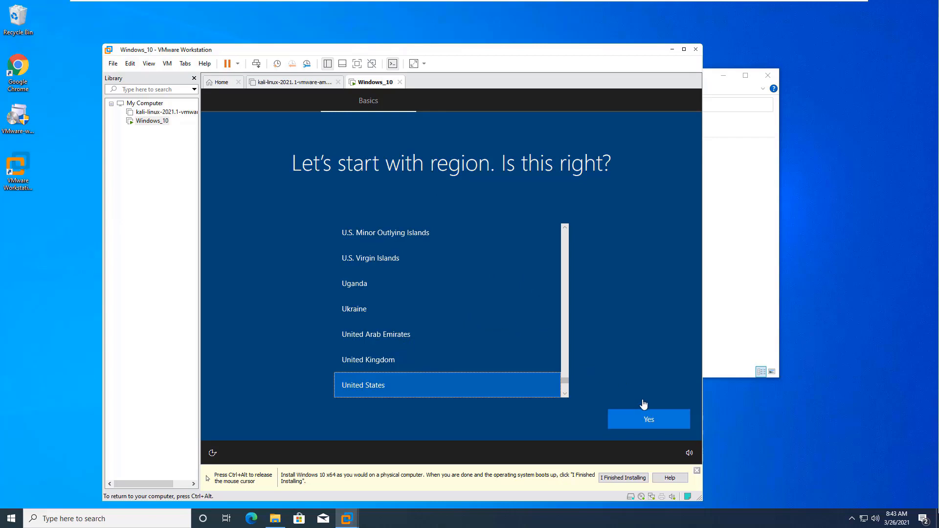
# Confirm United States as the region and US as the keyboard layout in the Windows first-time setup
pyautogui.click(649, 415)
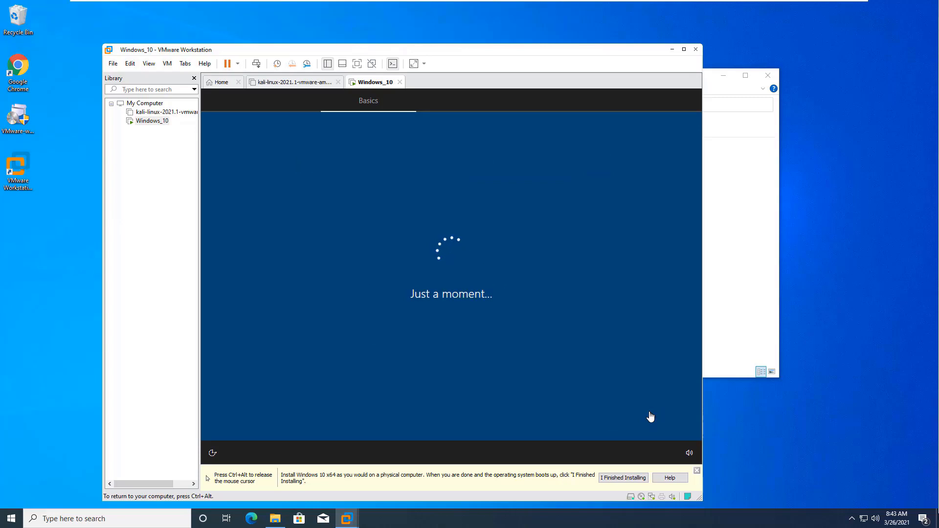
pyautogui.click(622, 418)
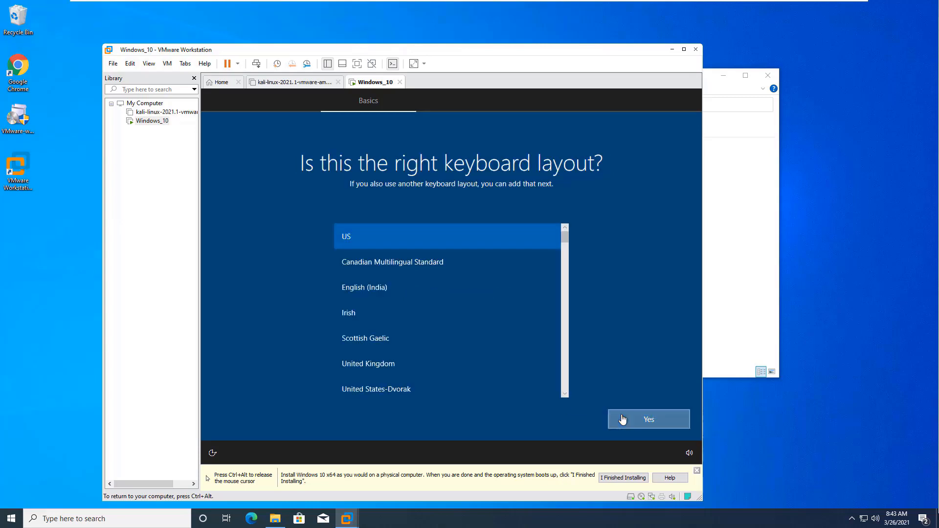
pyautogui.click(622, 419)
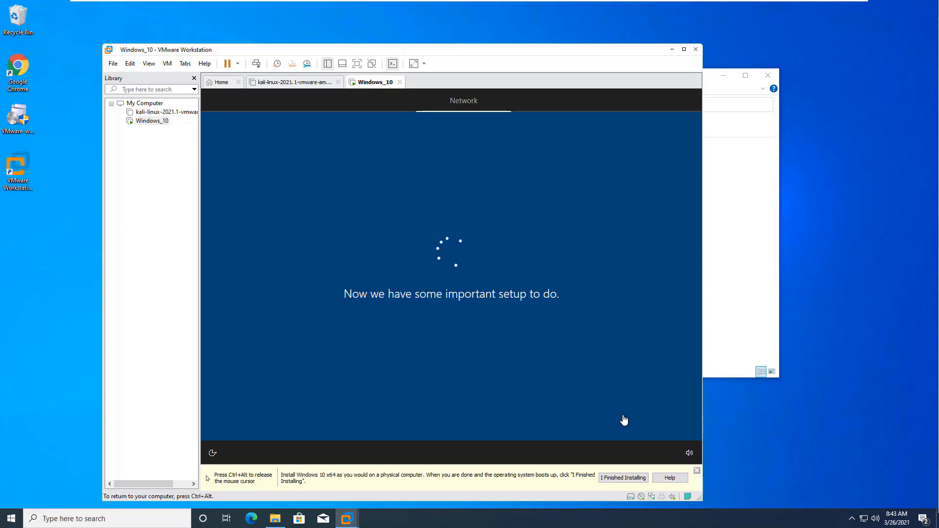
pyautogui.hotkey('ctrl', 'alt')
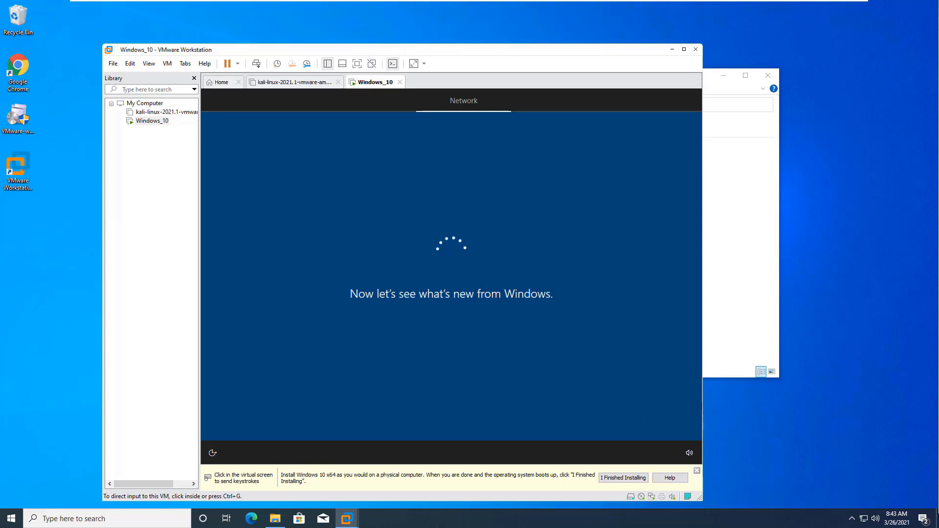
# Set up Windows for personal use with an offline account and the limited experience
pyautogui.click(428, 356)
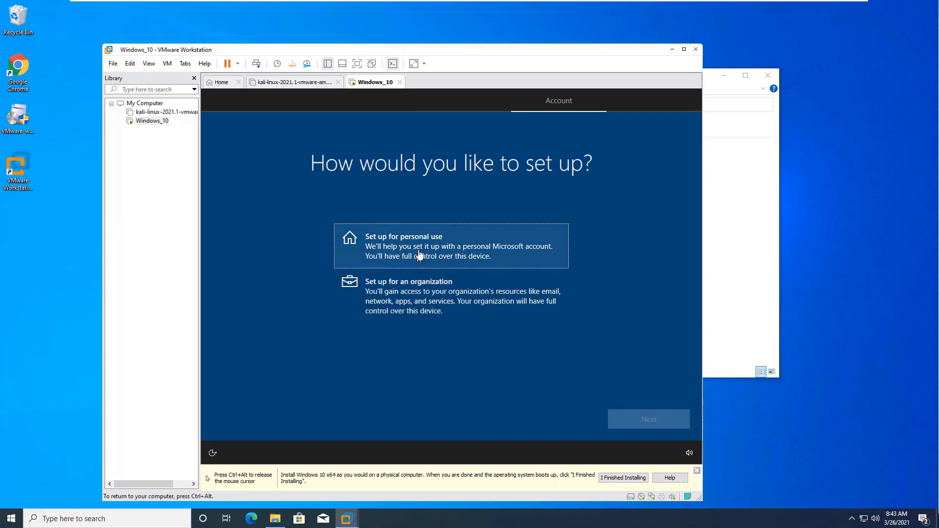
pyautogui.click(424, 238)
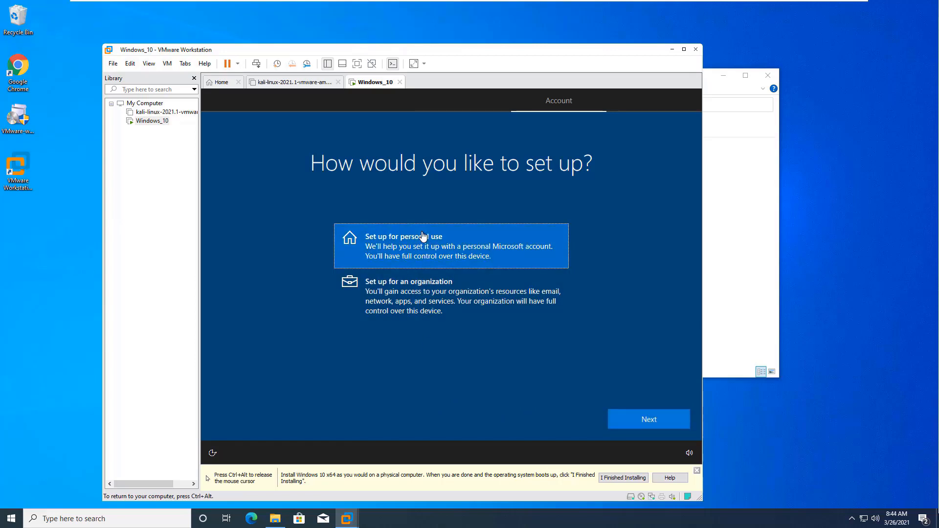
pyautogui.click(627, 429)
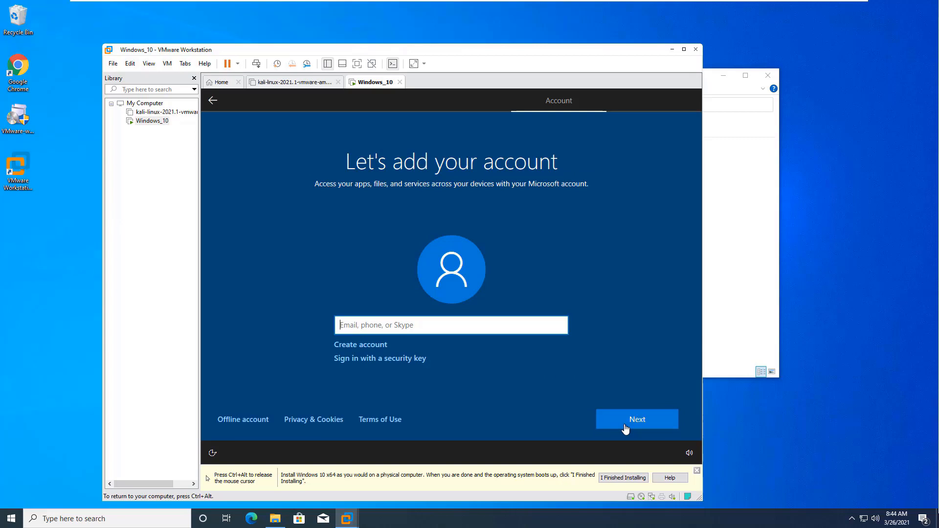
pyautogui.click(235, 419)
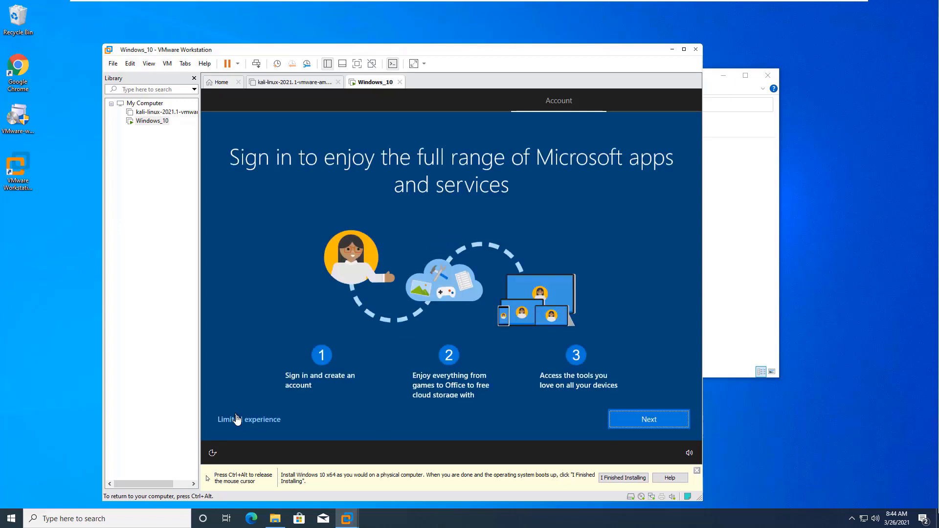
pyautogui.click(242, 423)
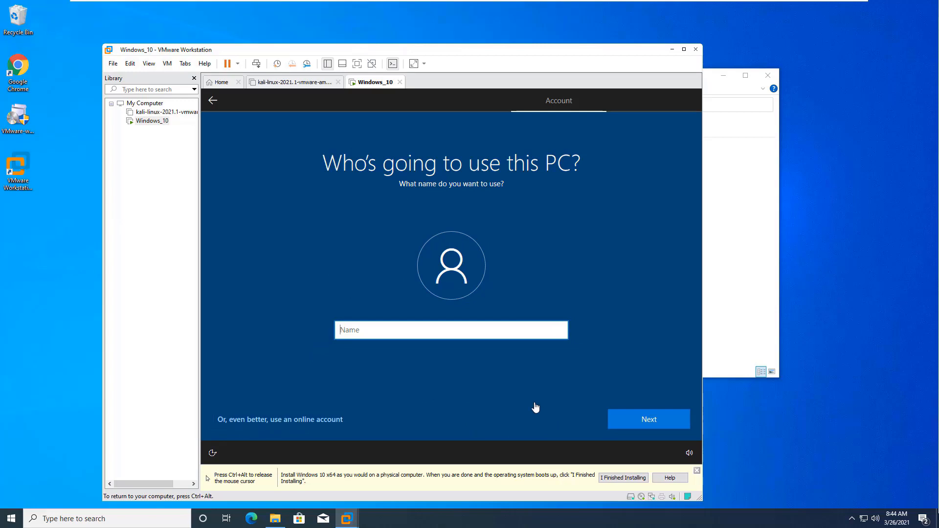
# Name the local account Student and leave its password blank
pyautogui.write('Student')
pyautogui.press('Return')
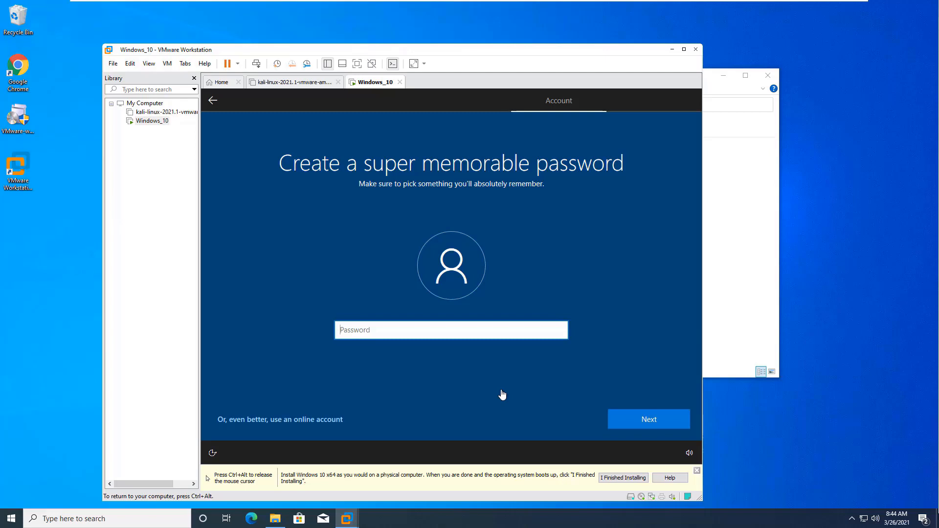
pyautogui.press('Return')
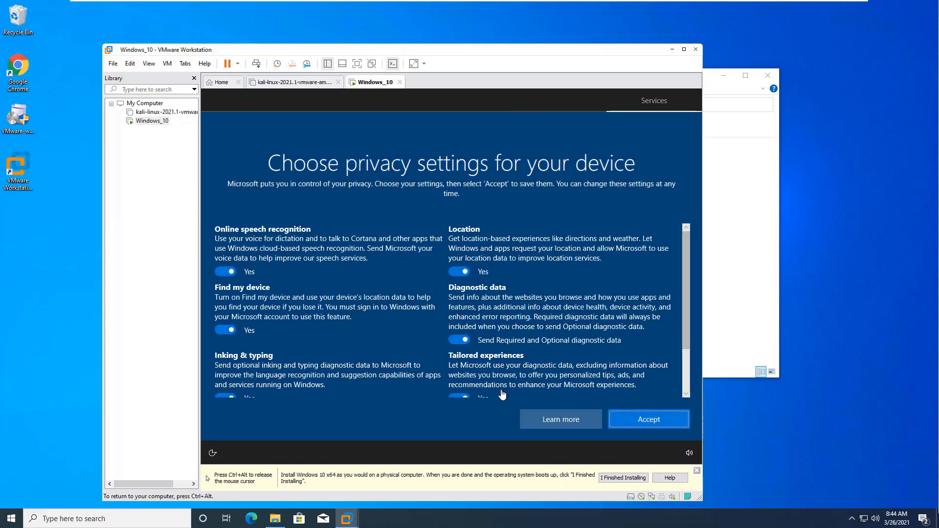
# Finish the first-run prompts by accepting the default privacy settings and Cortana and postponing the Microsoft Edge introduction
pyautogui.click(636, 427)
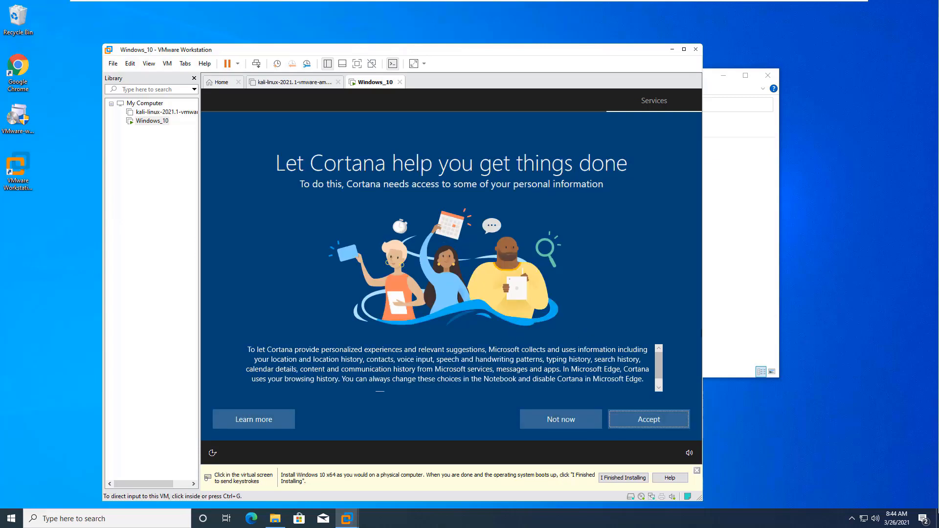
pyautogui.click(646, 425)
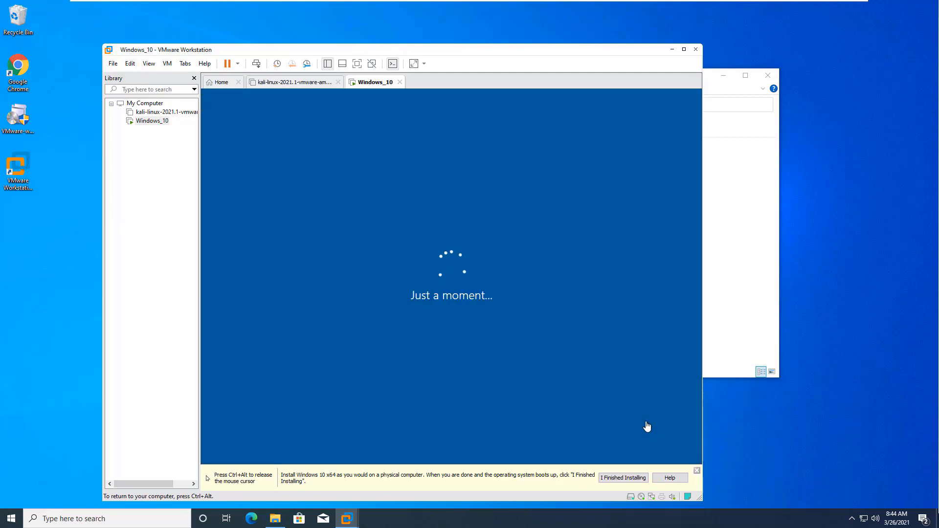
pyautogui.hotkey('ctrl', 'alt')
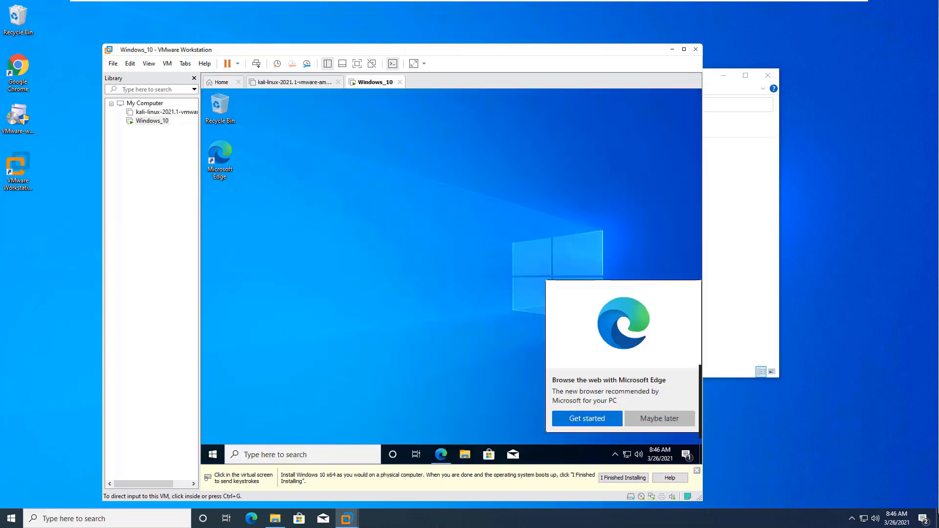
pyautogui.click(468, 300)
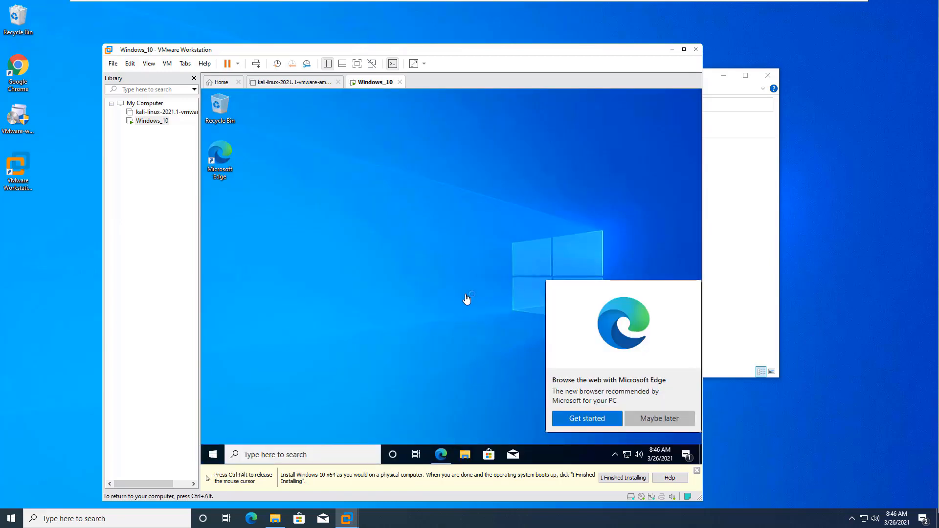
pyautogui.click(653, 421)
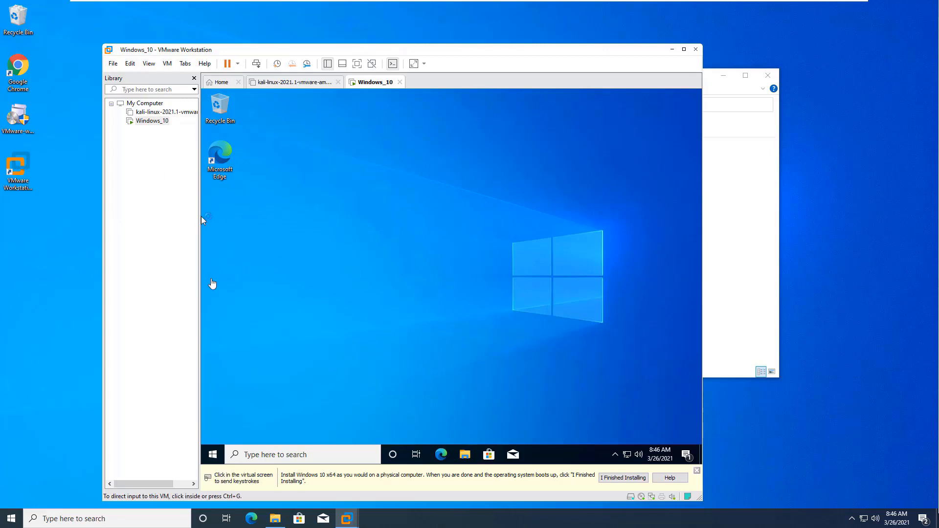
# Shut down Windows inside the Windows_10 virtual machine and close VMware Workstation
pyautogui.click(213, 455)
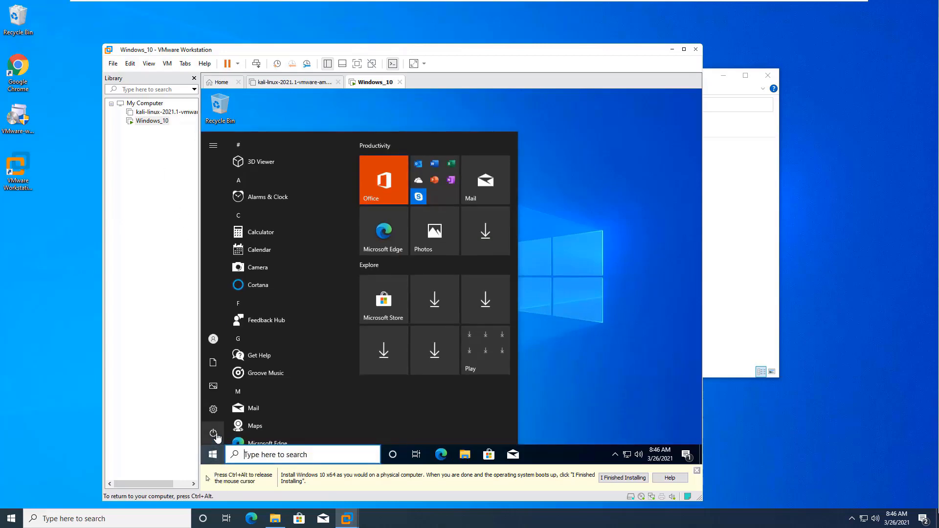
pyautogui.click(215, 434)
pyautogui.click(235, 394)
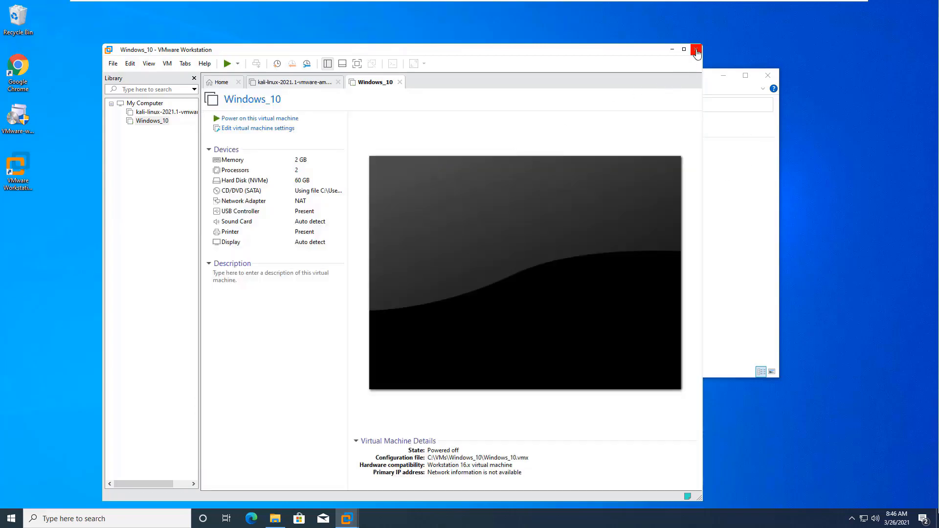
pyautogui.click(696, 51)
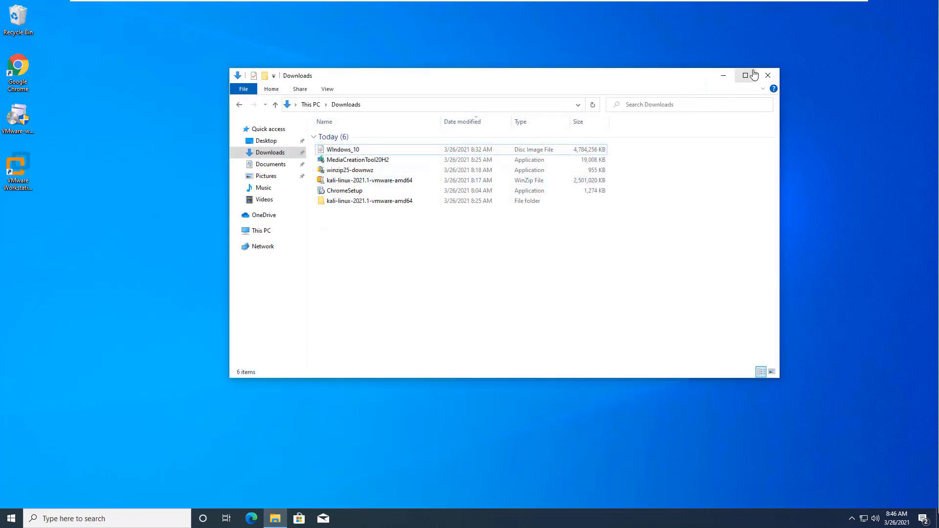